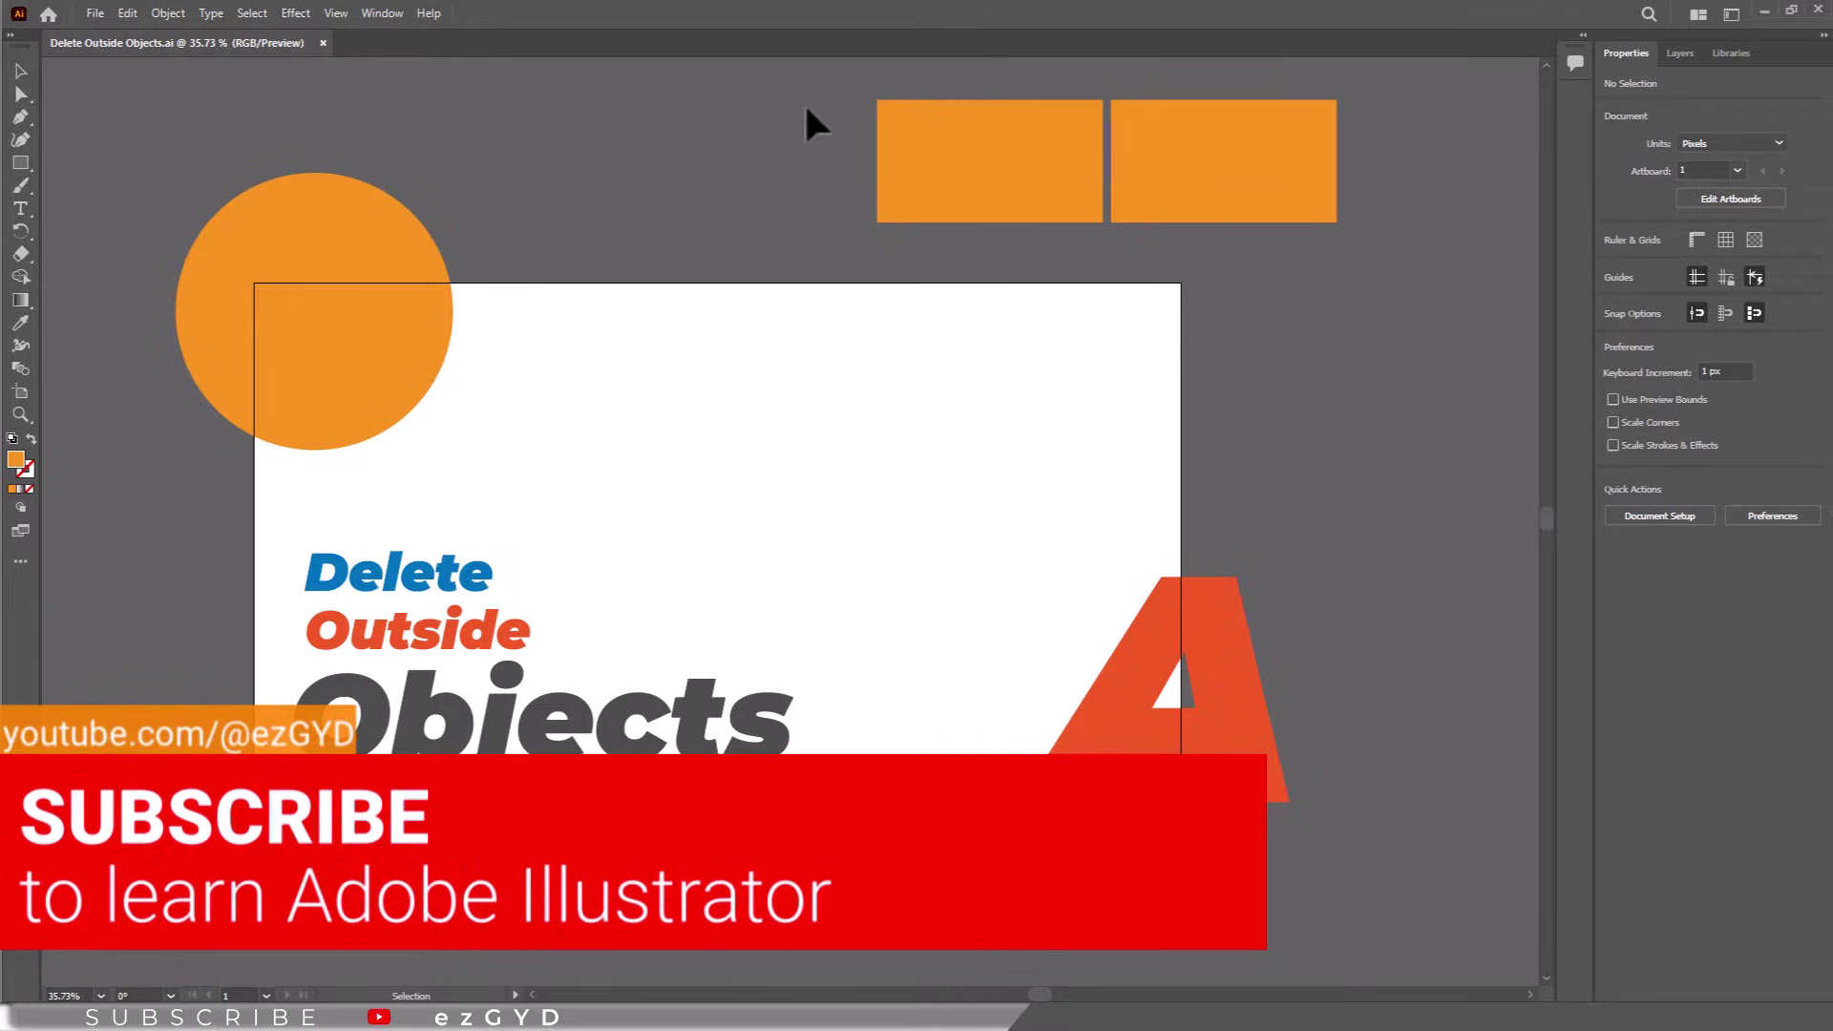
Move the two top orange rectangles down onto the artboard's top edge and top-right corner.
left_click(975, 181)
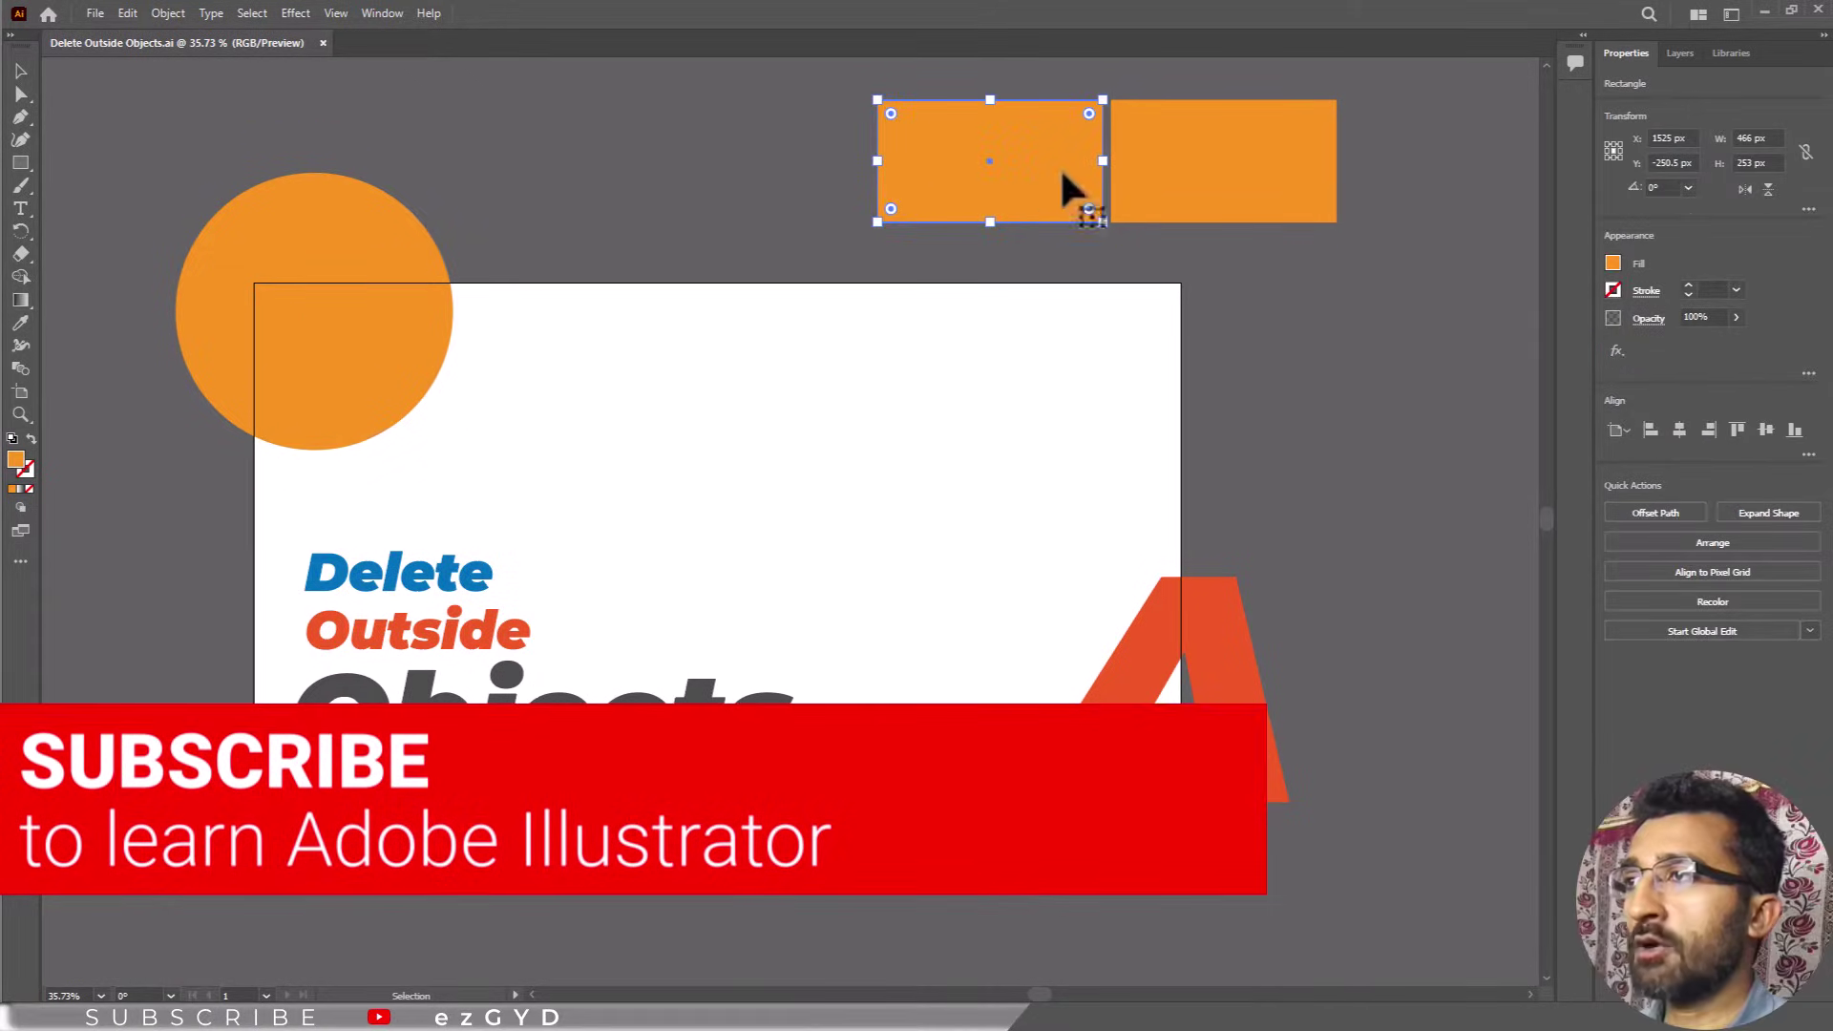
left_click(1182, 172)
left_click_drag(961, 184, 692, 287)
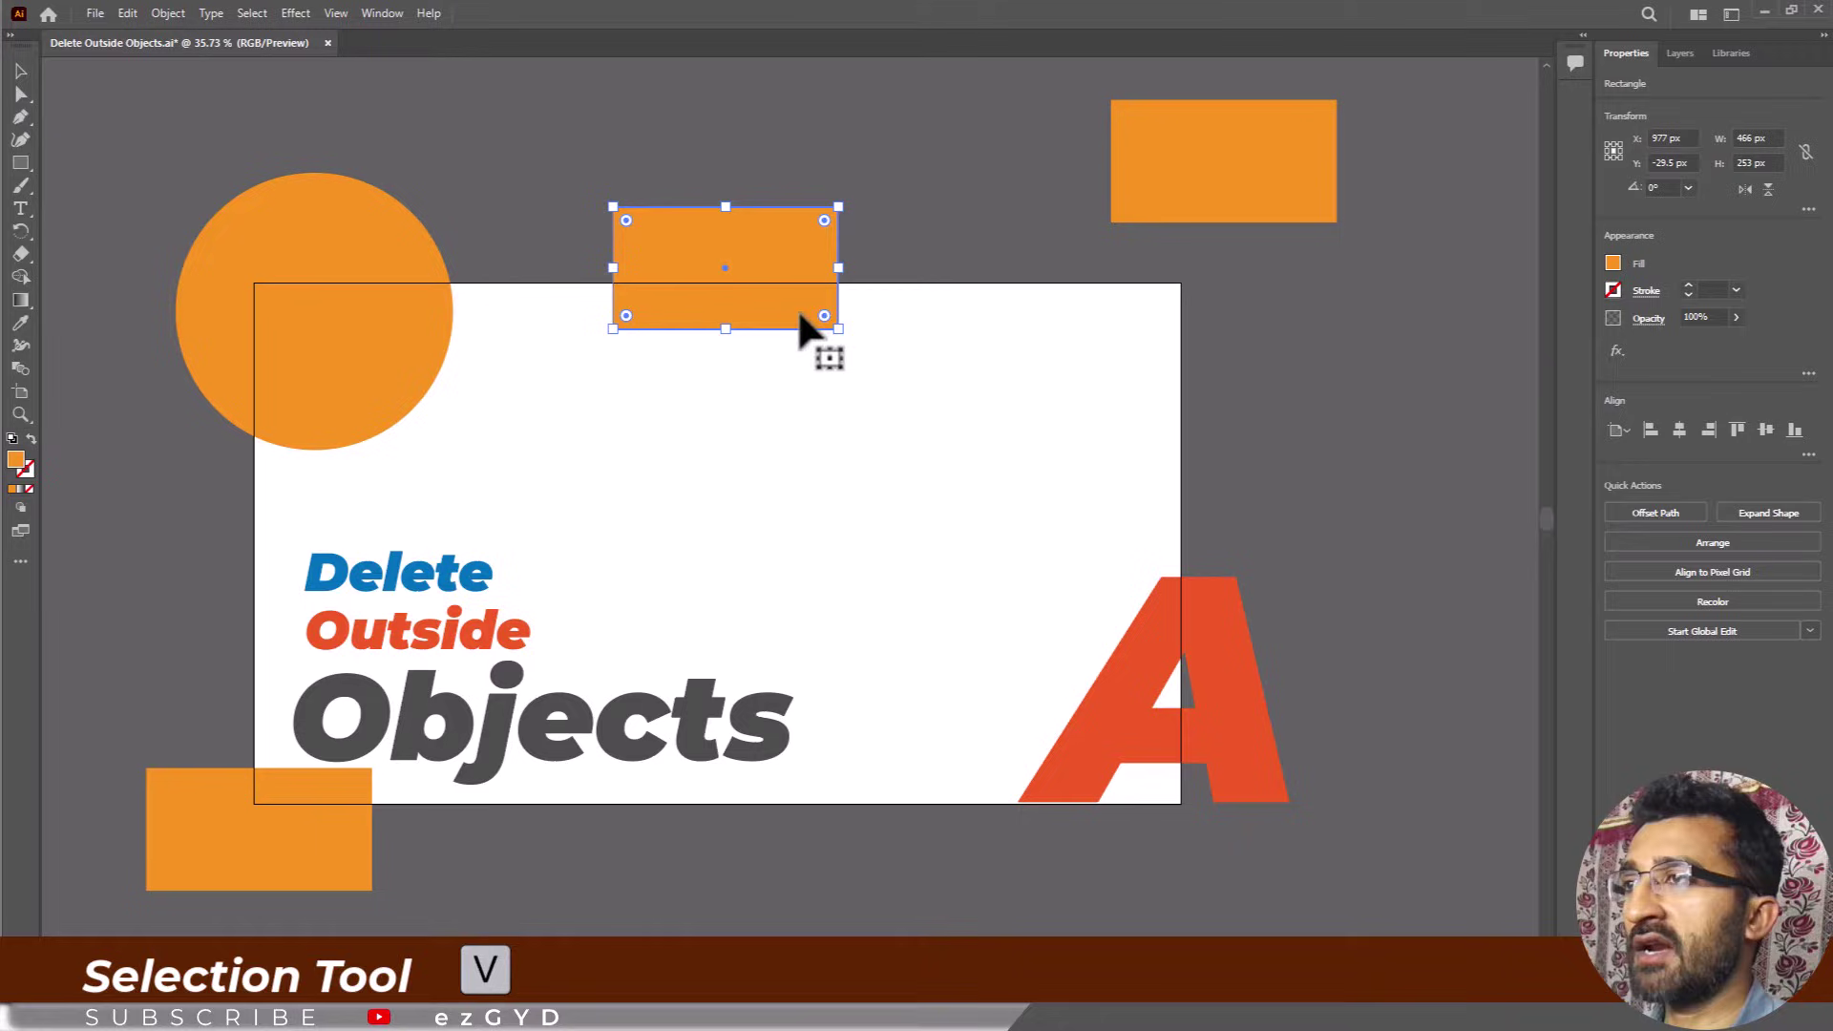
left_click_drag(1161, 187, 1101, 288)
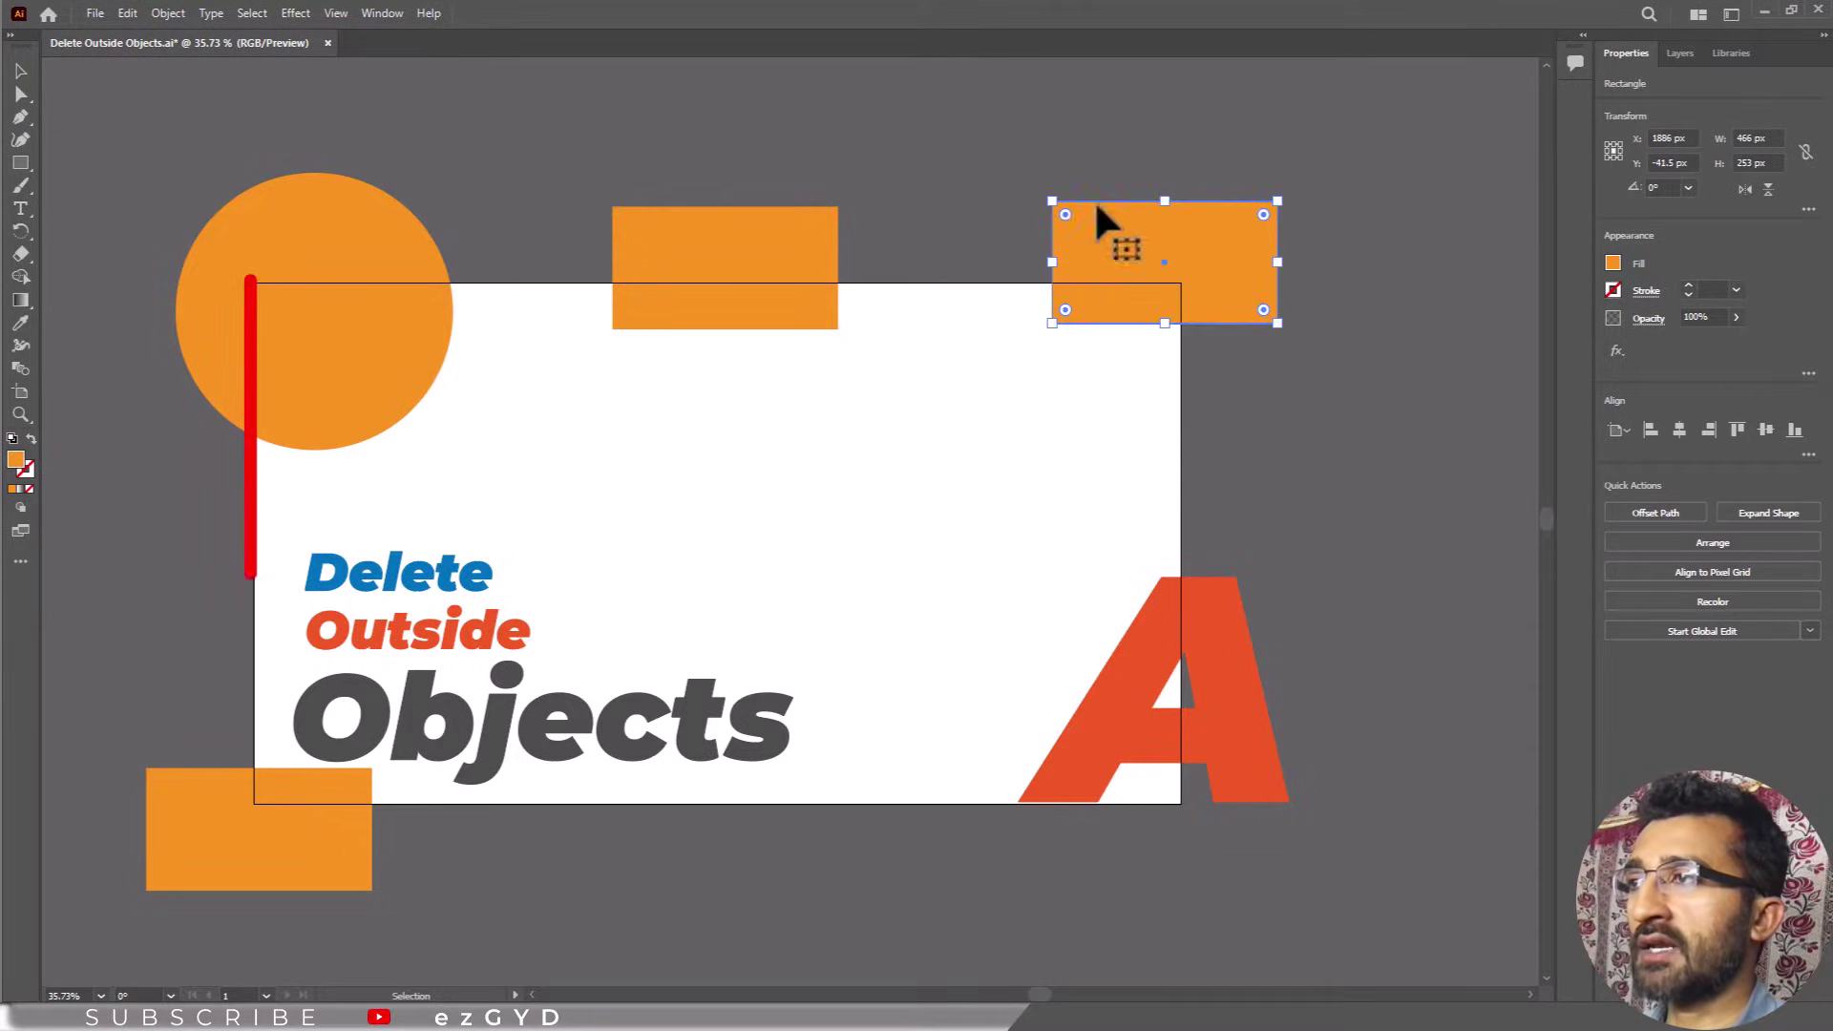
left_click(873, 256)
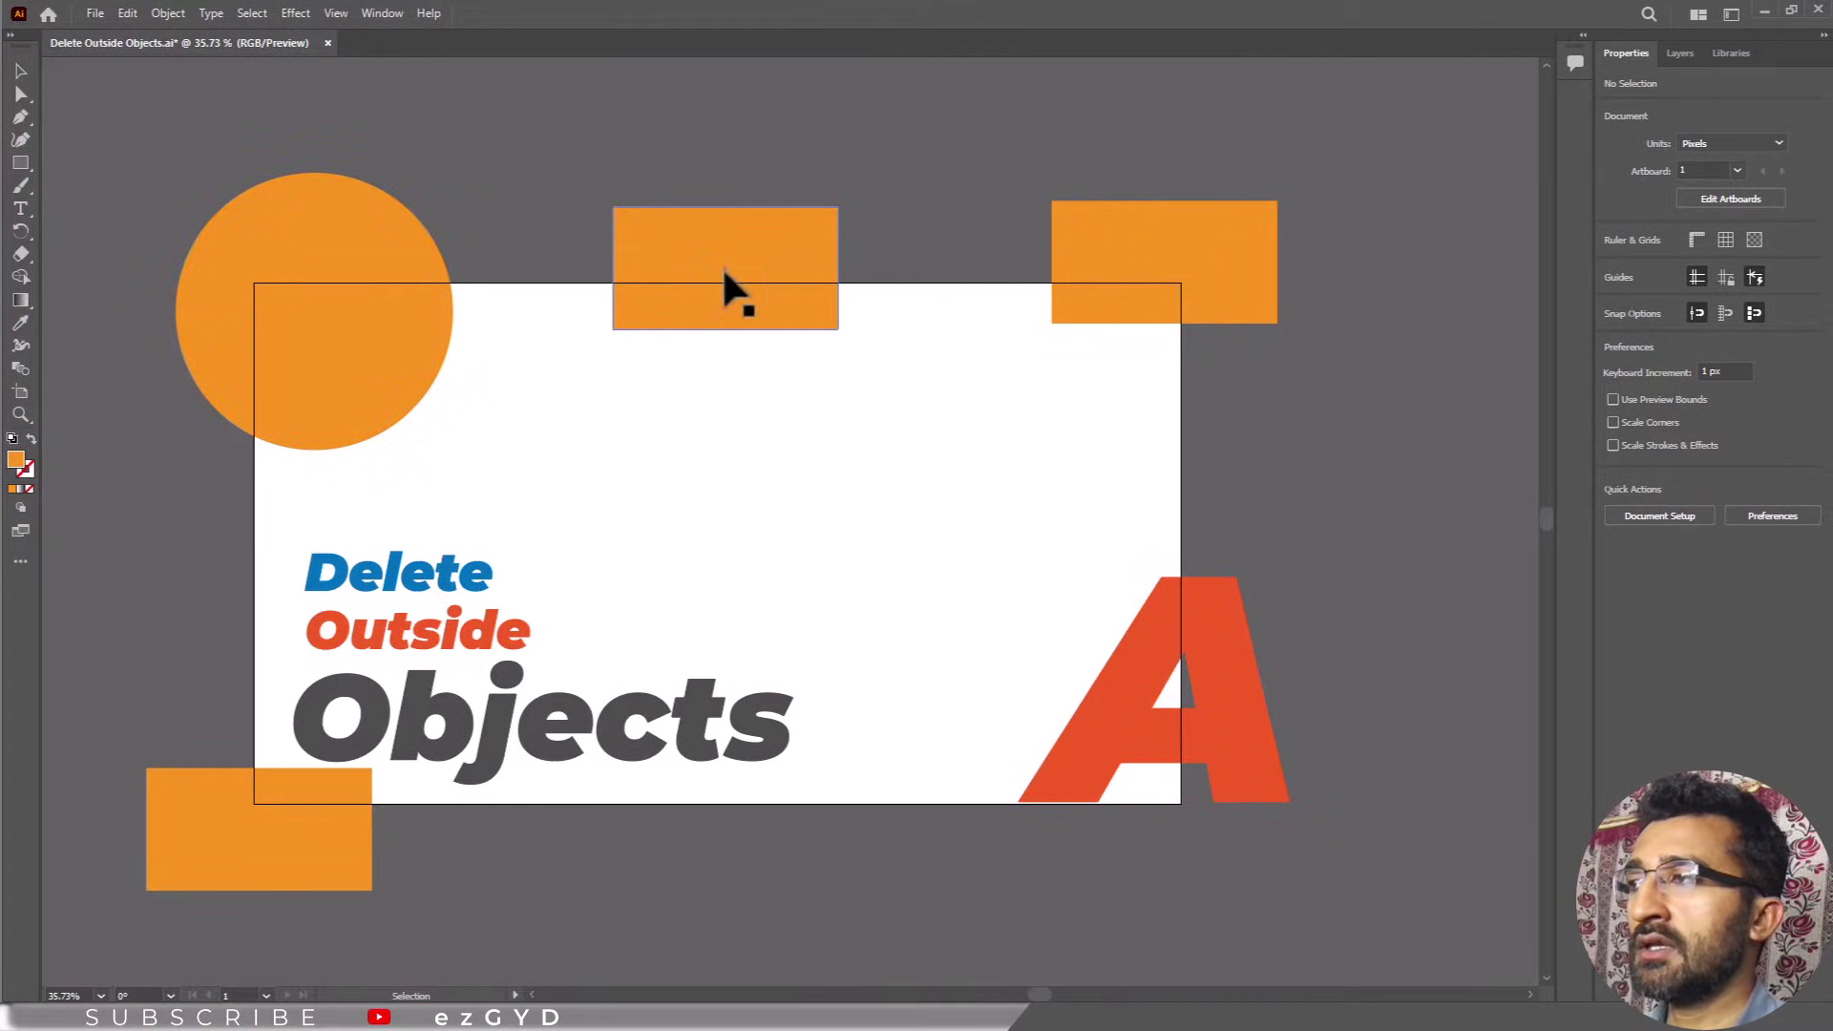
left_click(335, 12)
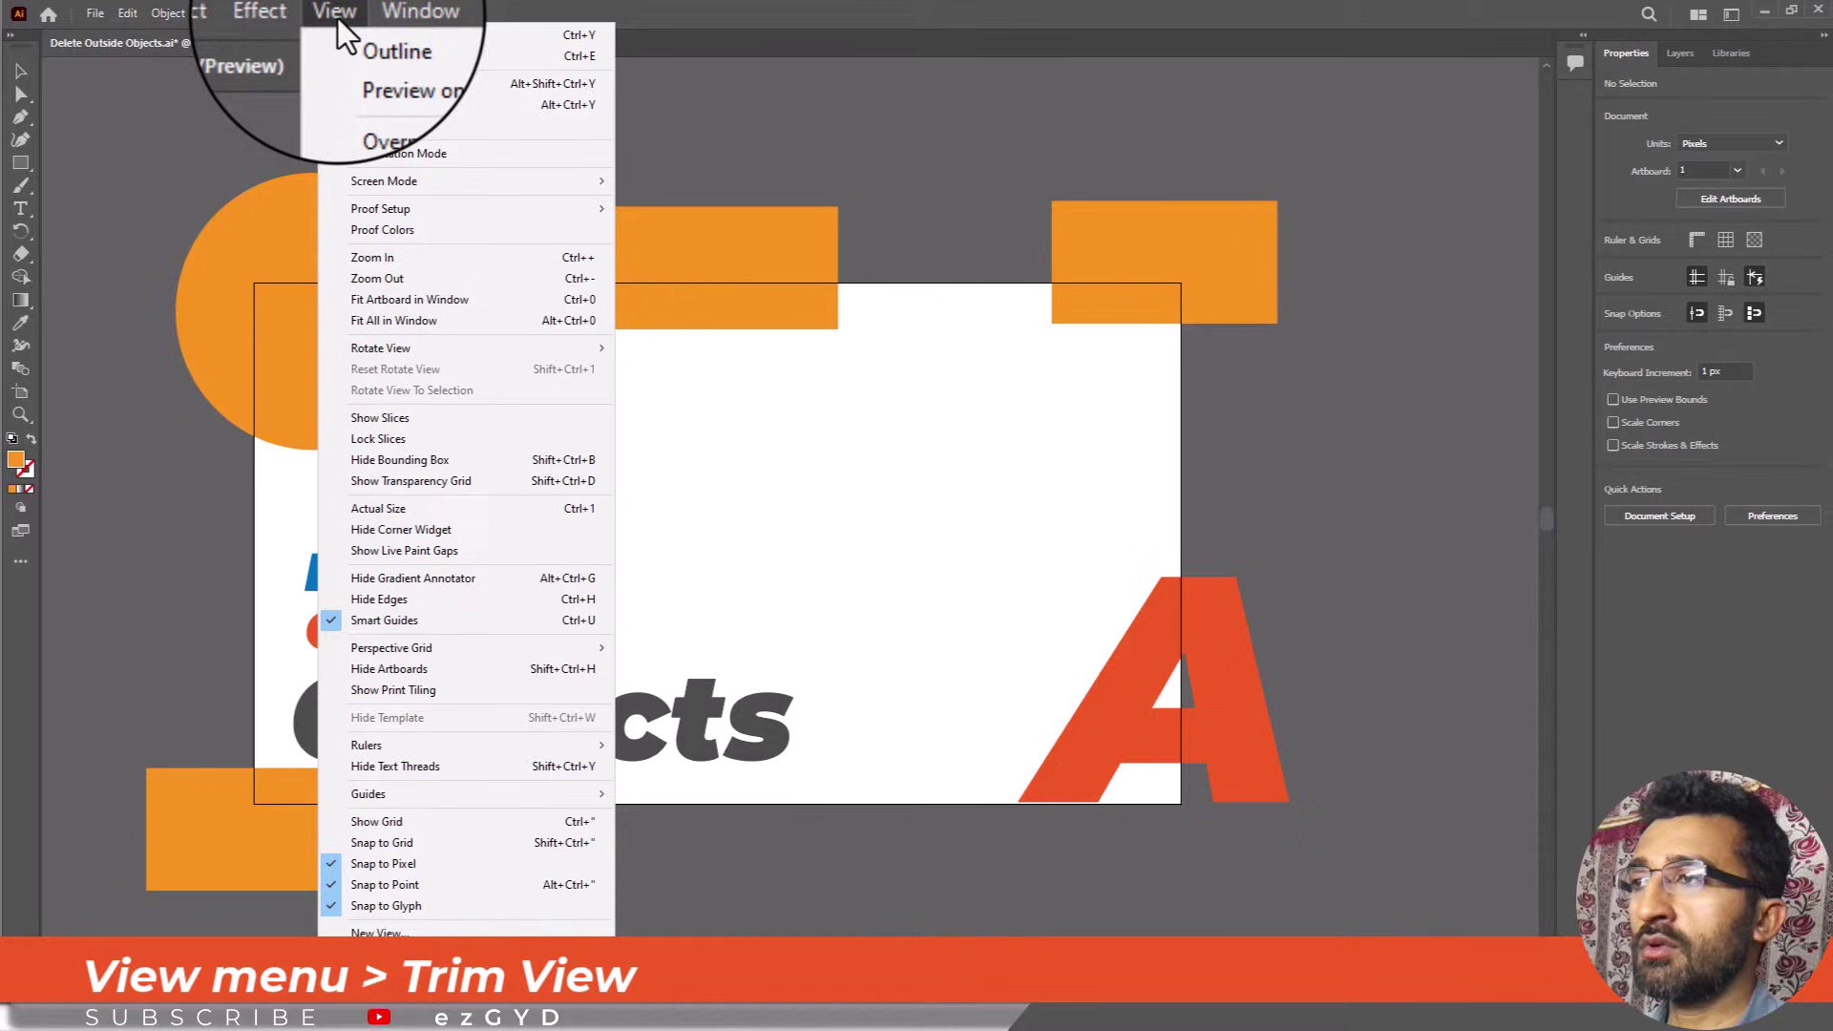
left_click(405, 125)
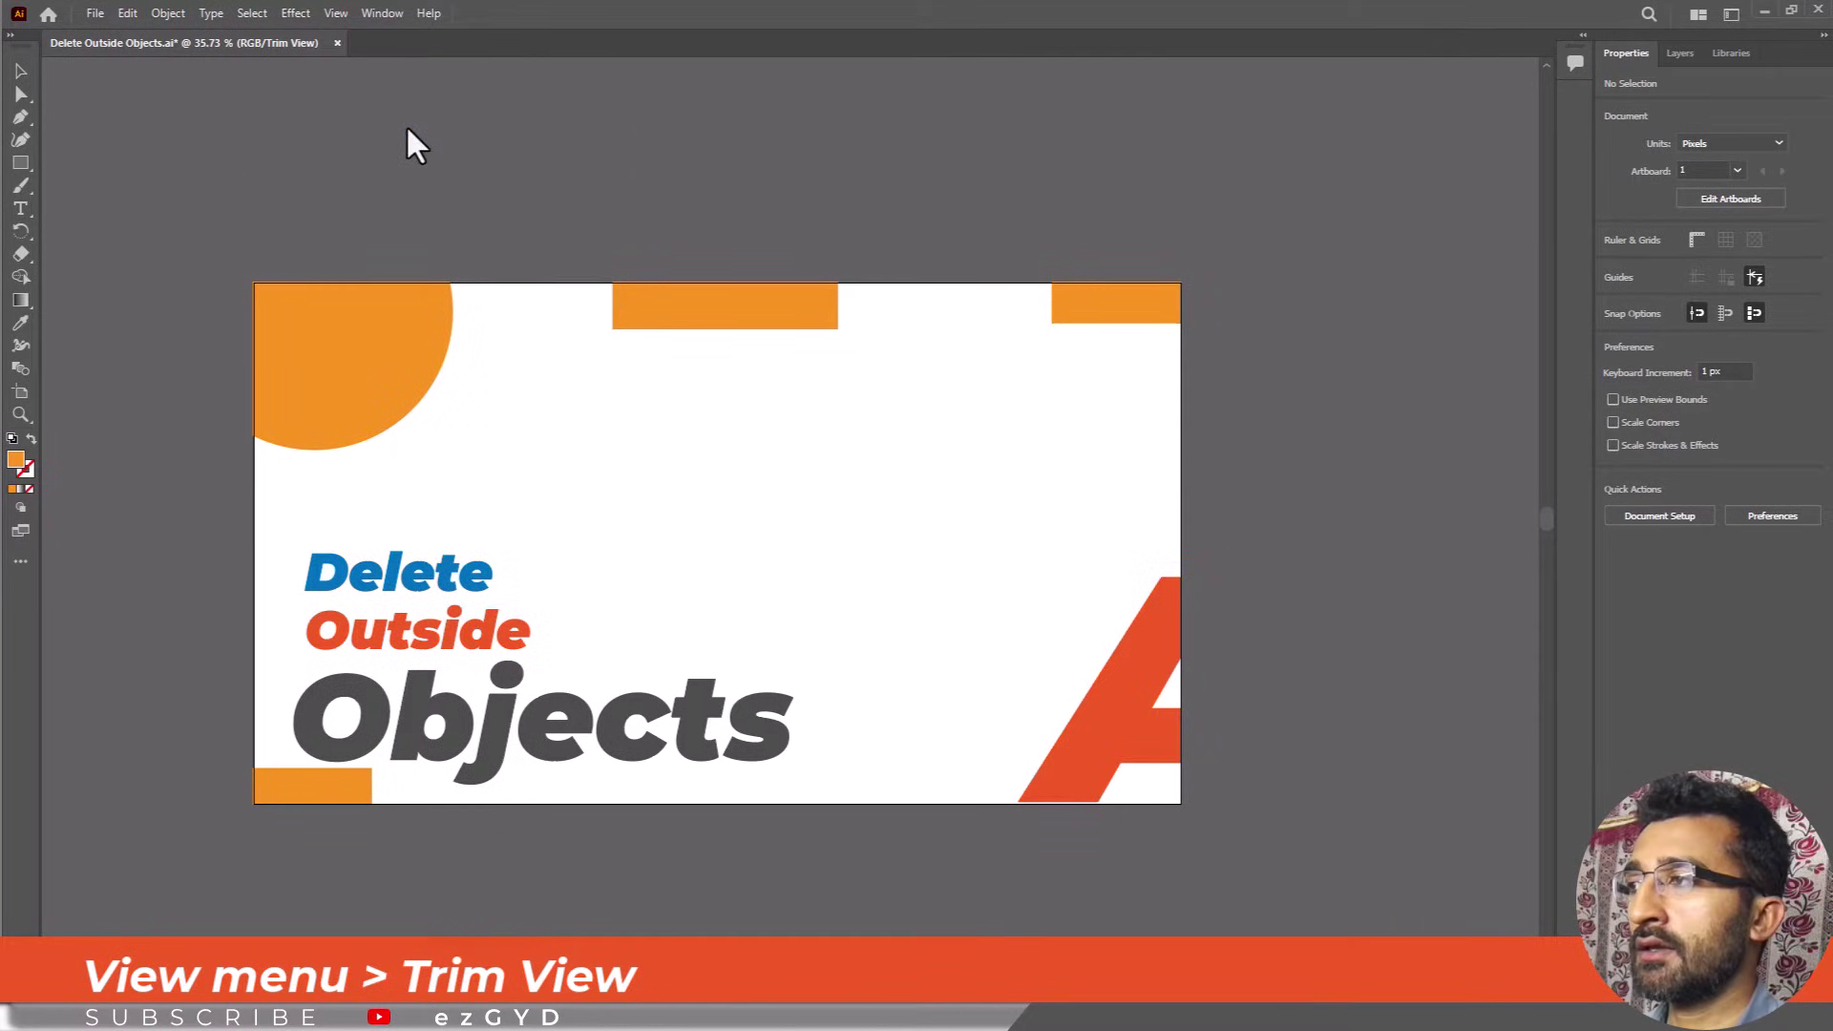
left_click(336, 240)
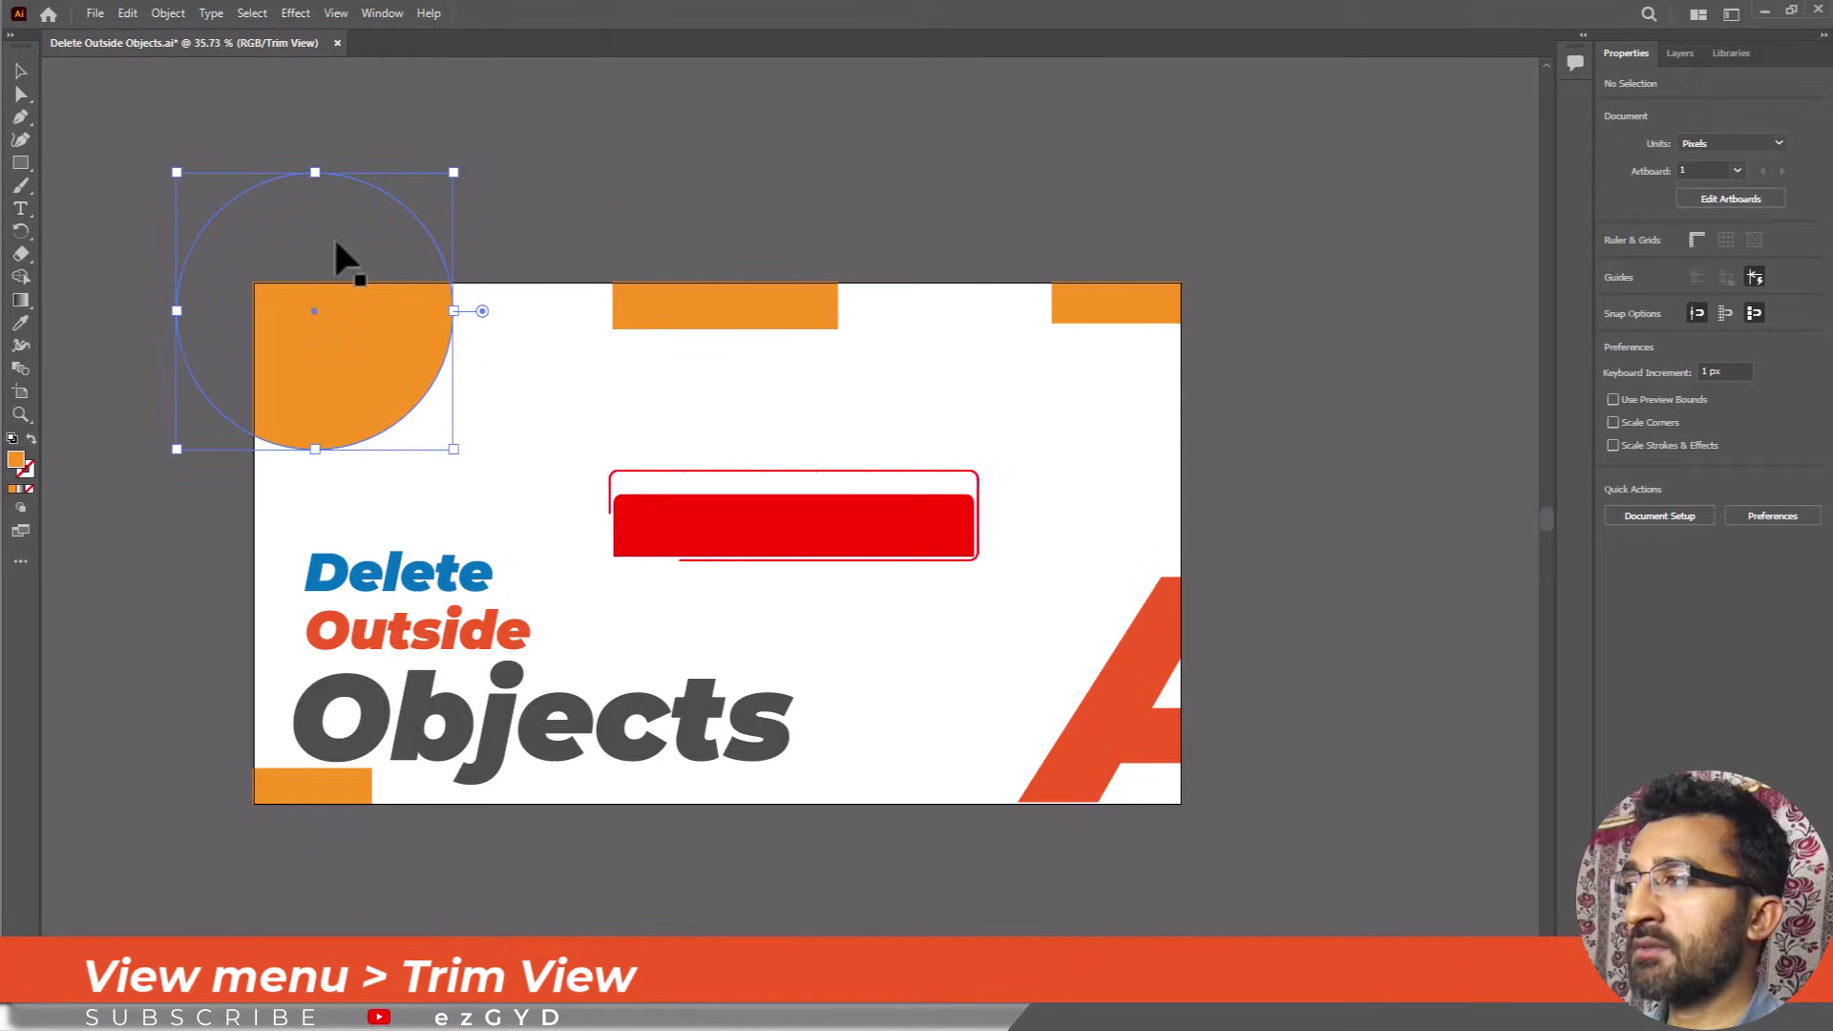
left_click(775, 210)
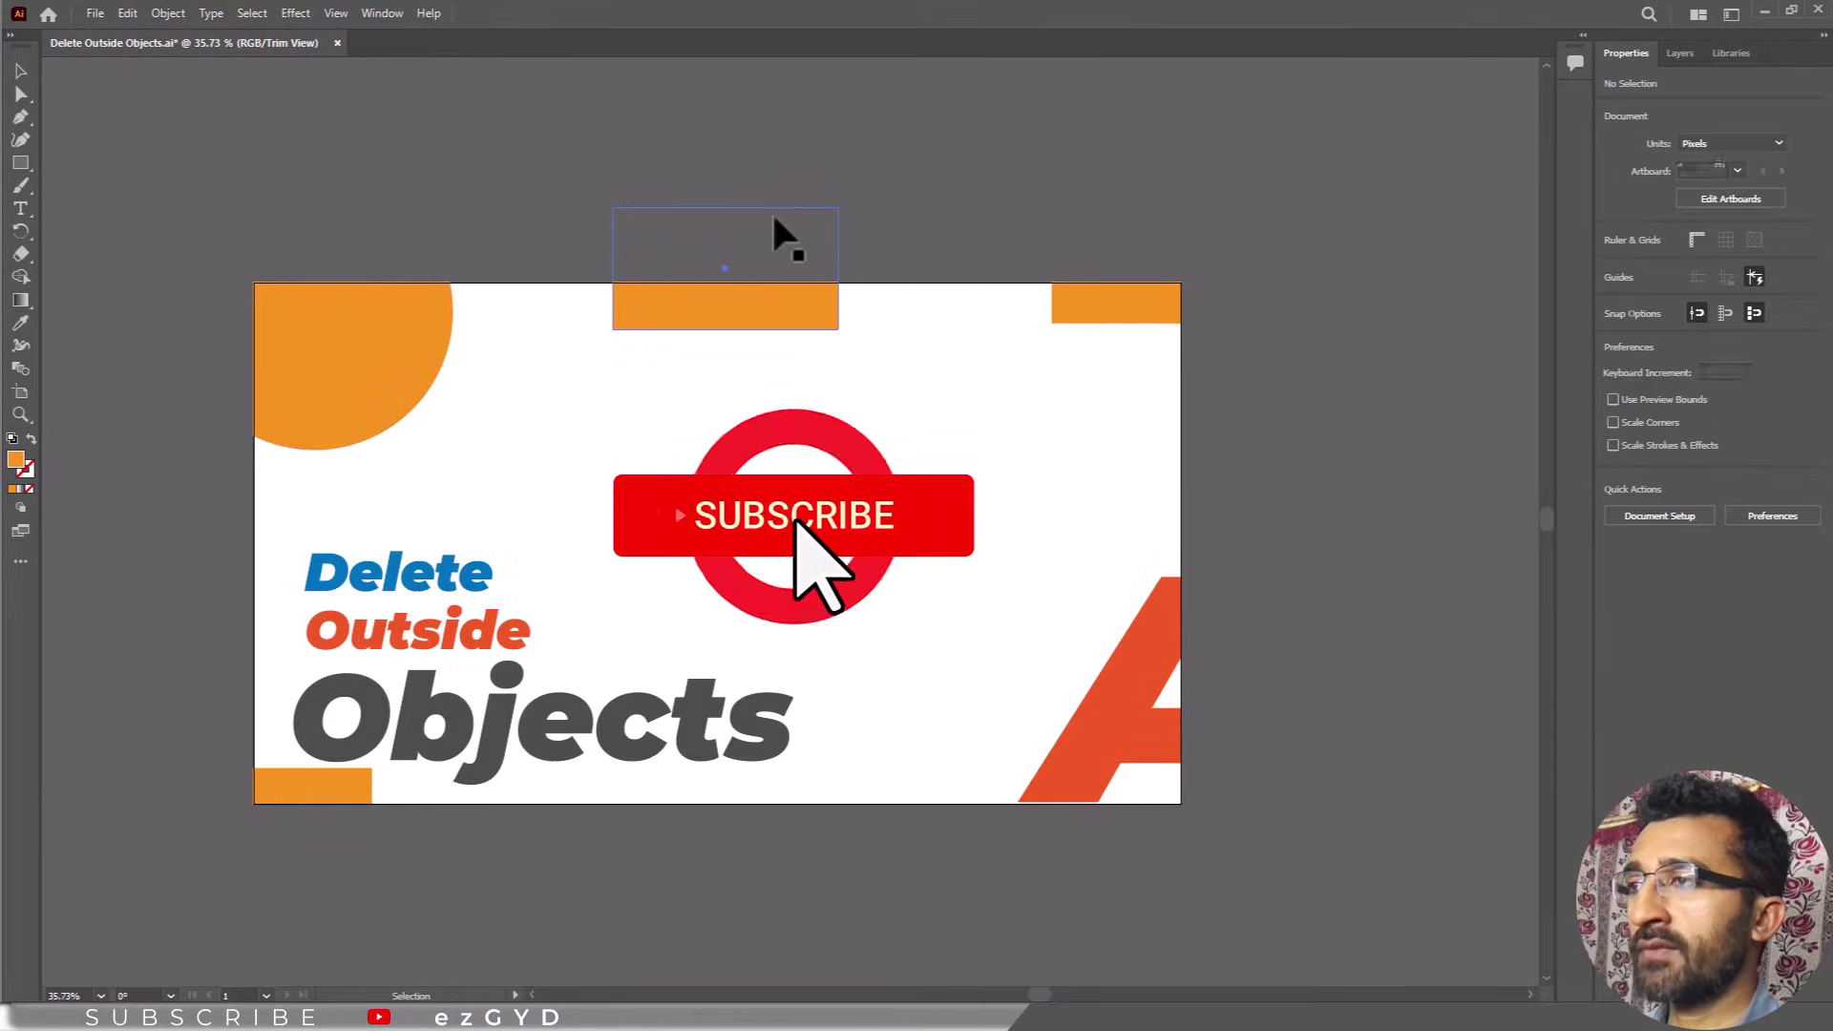
left_click(466, 191)
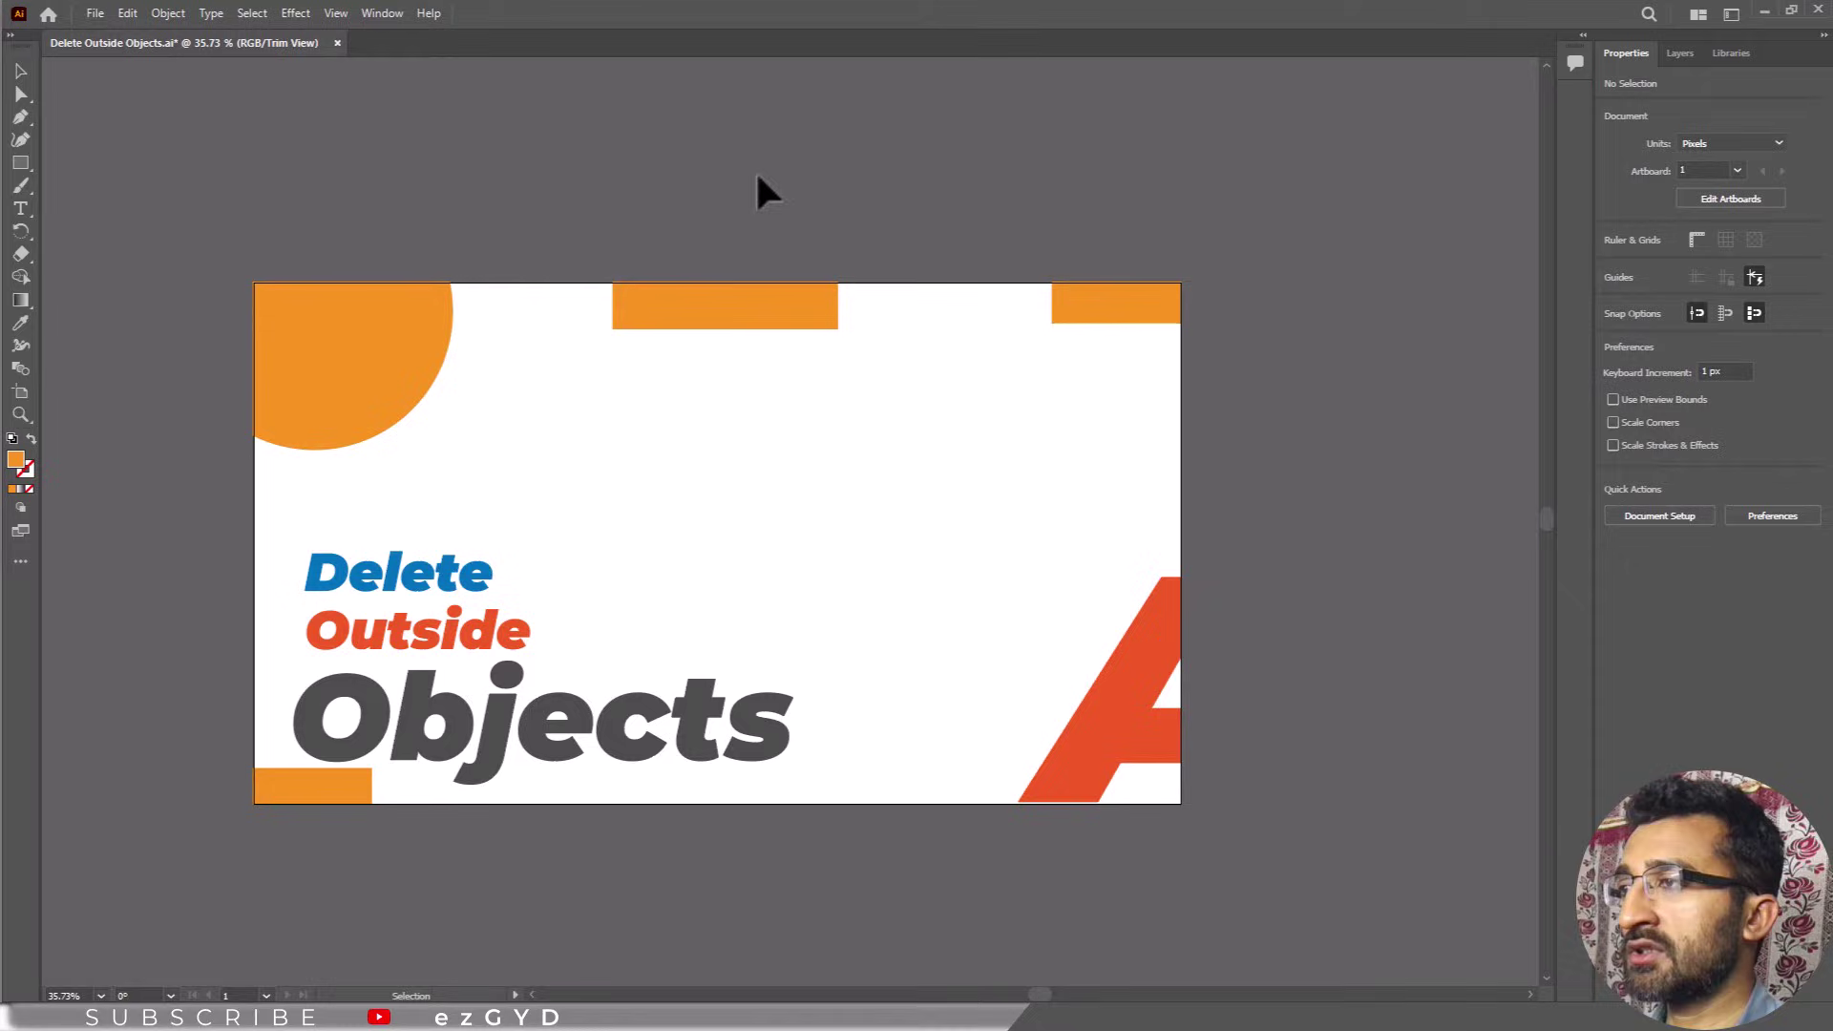
left_click(336, 13)
left_click(420, 126)
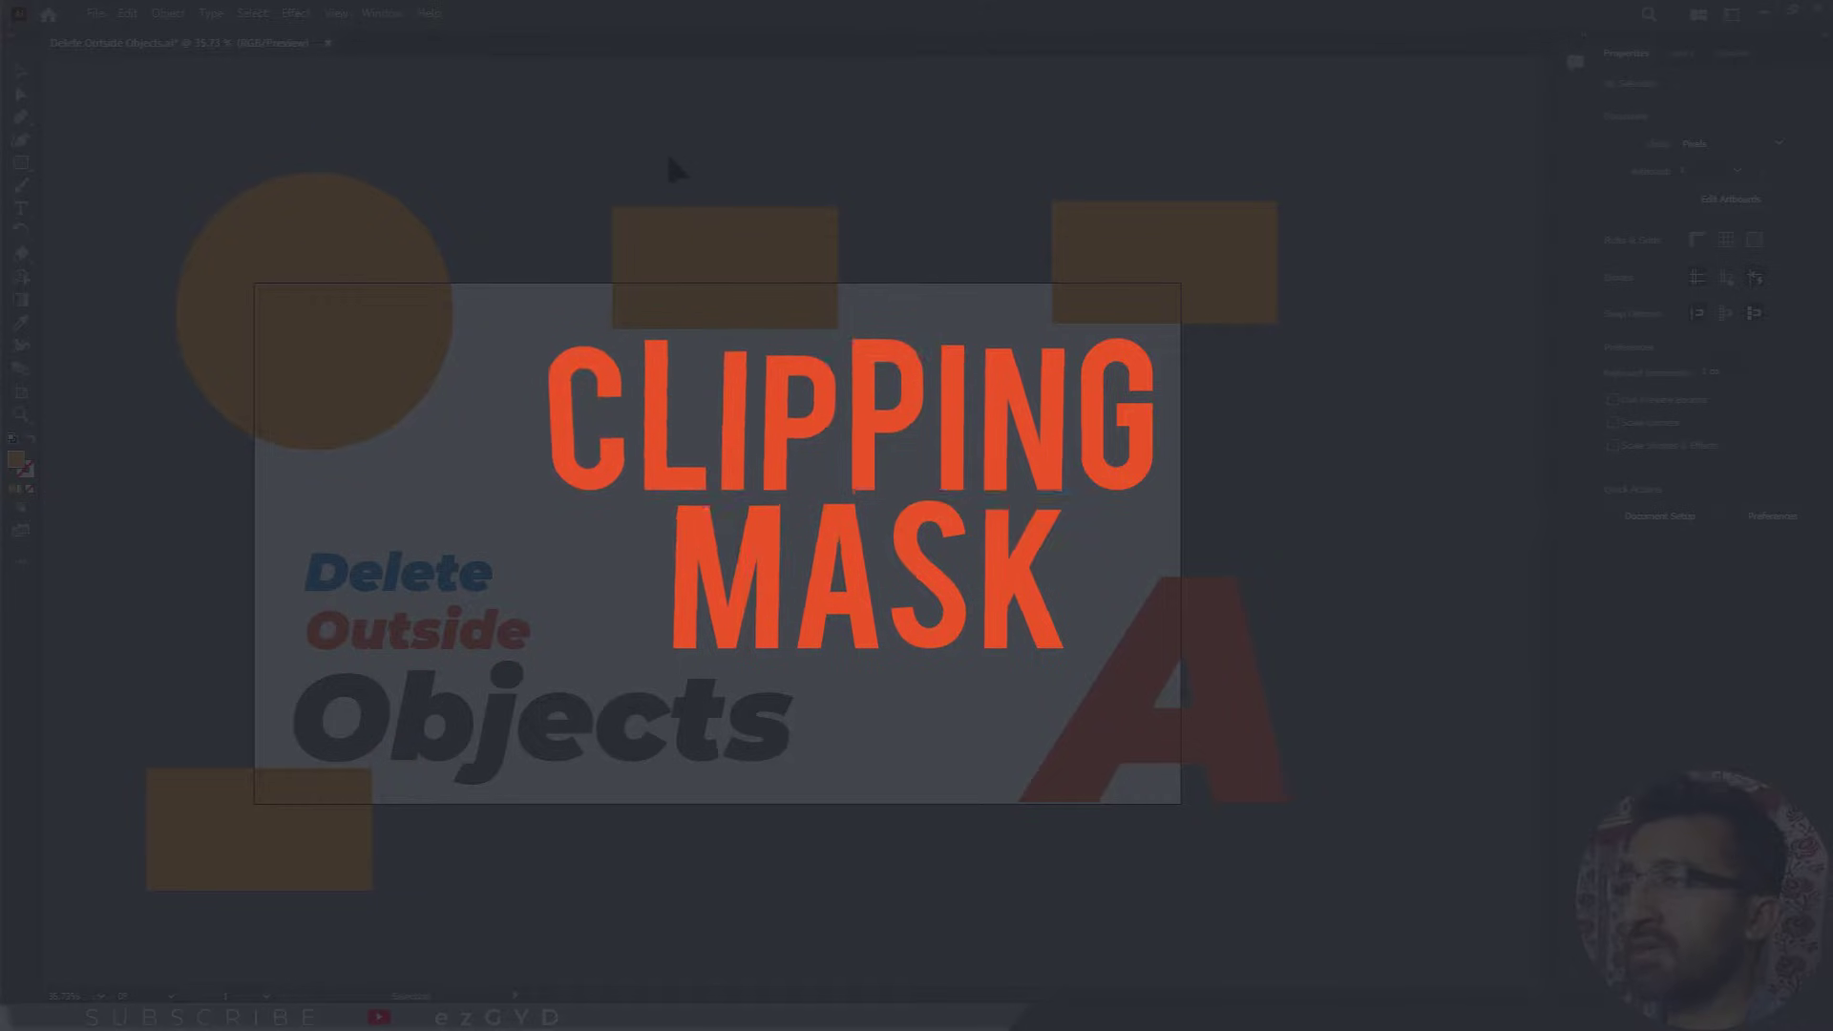
Create a 1920 × 1080 px rectangle on the artboard with the Rectangle tool.
left_click(21, 163)
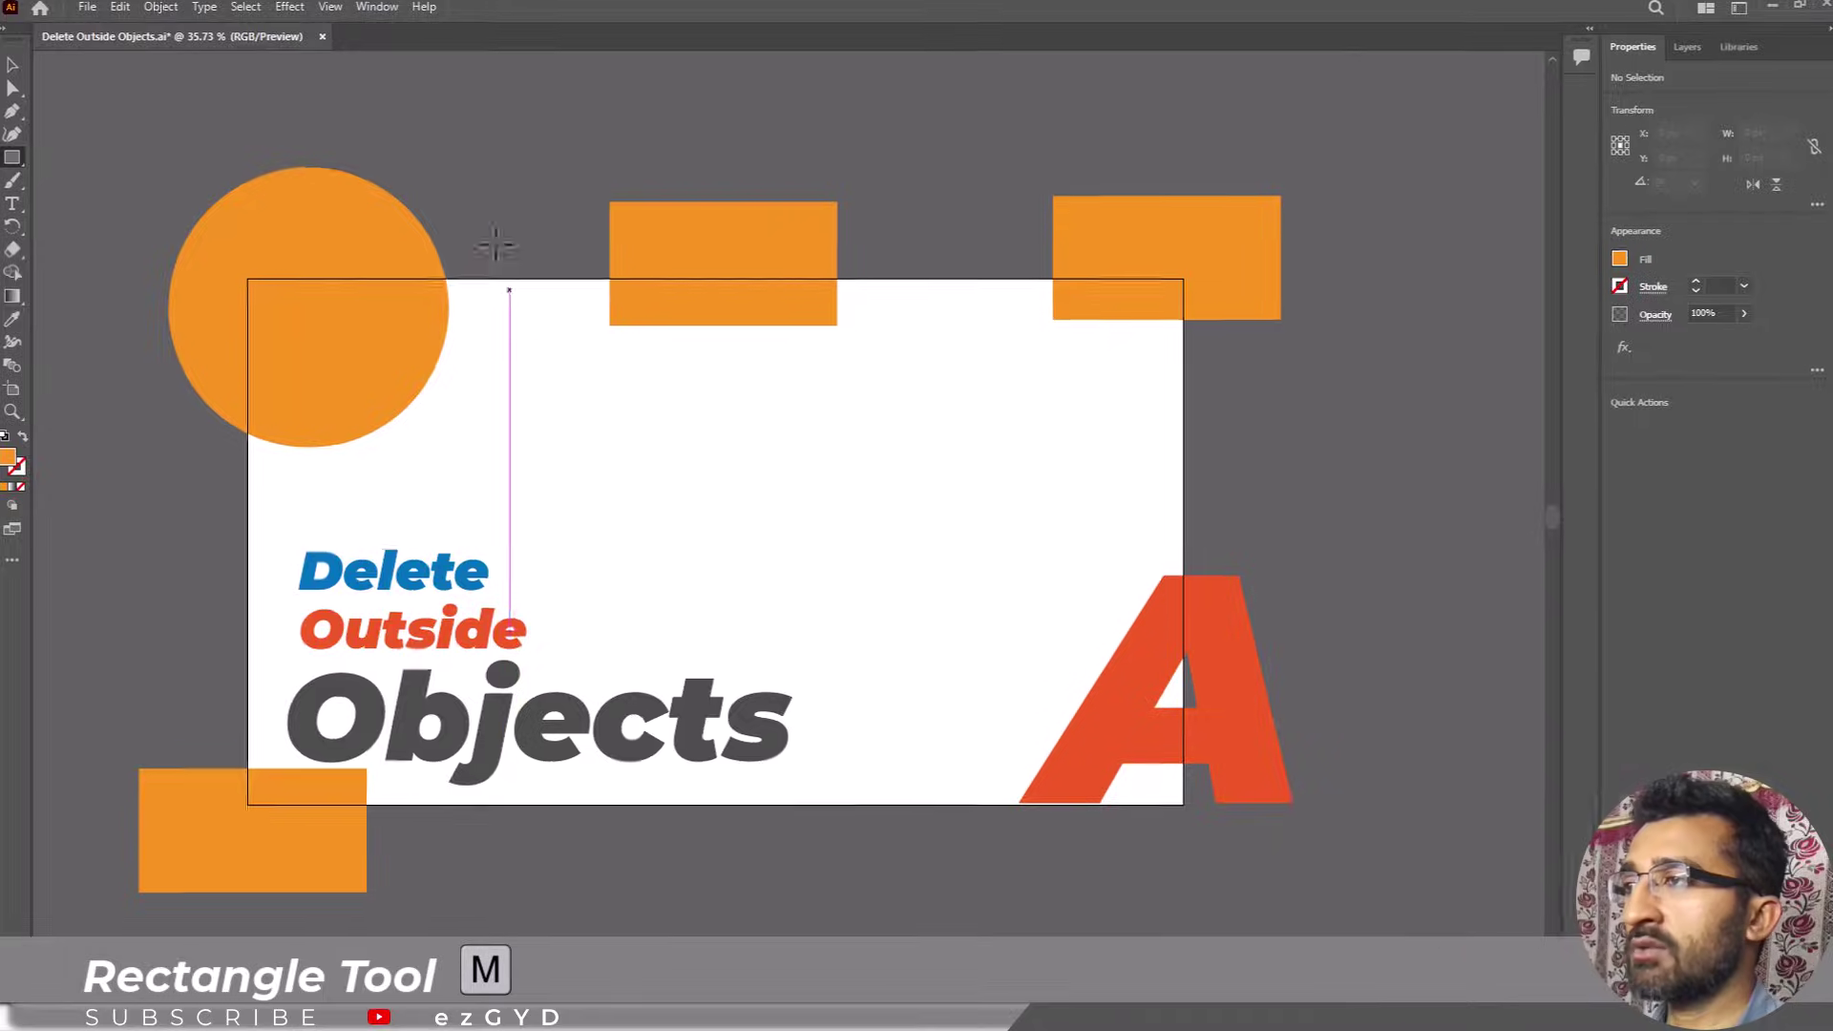
left_click(504, 246)
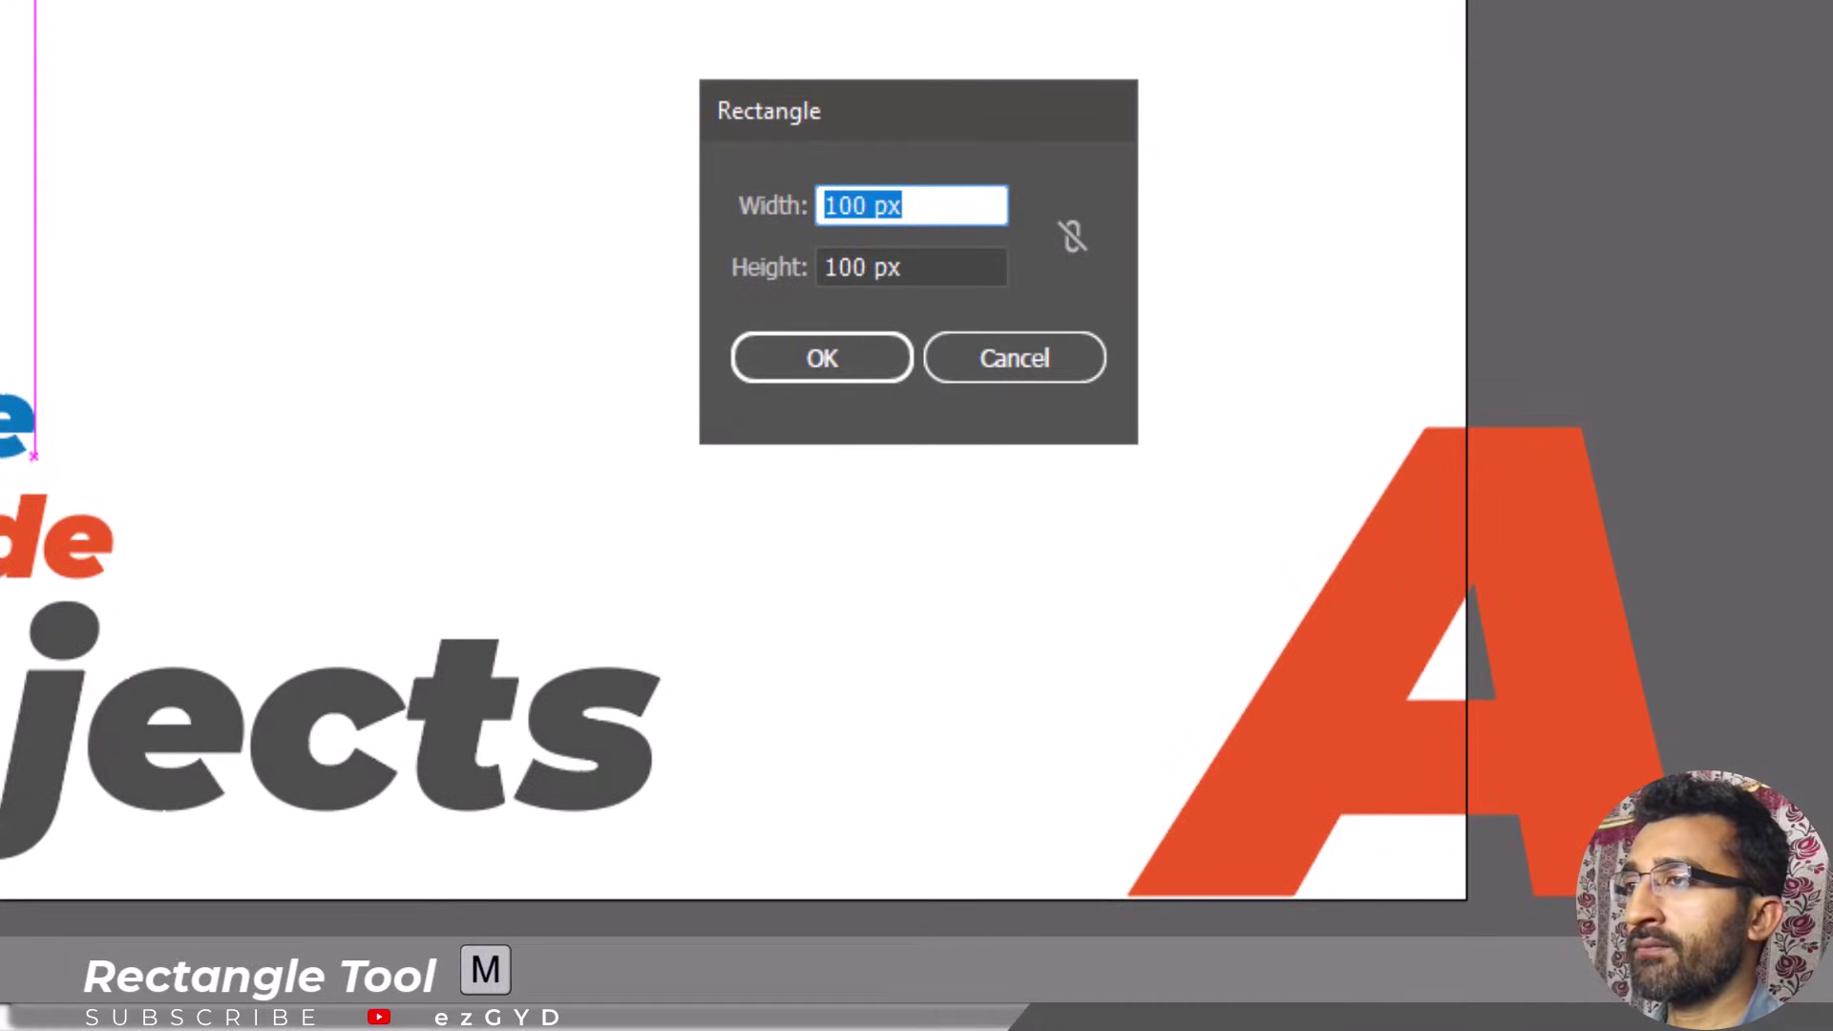
type("1920")
key("Tab")
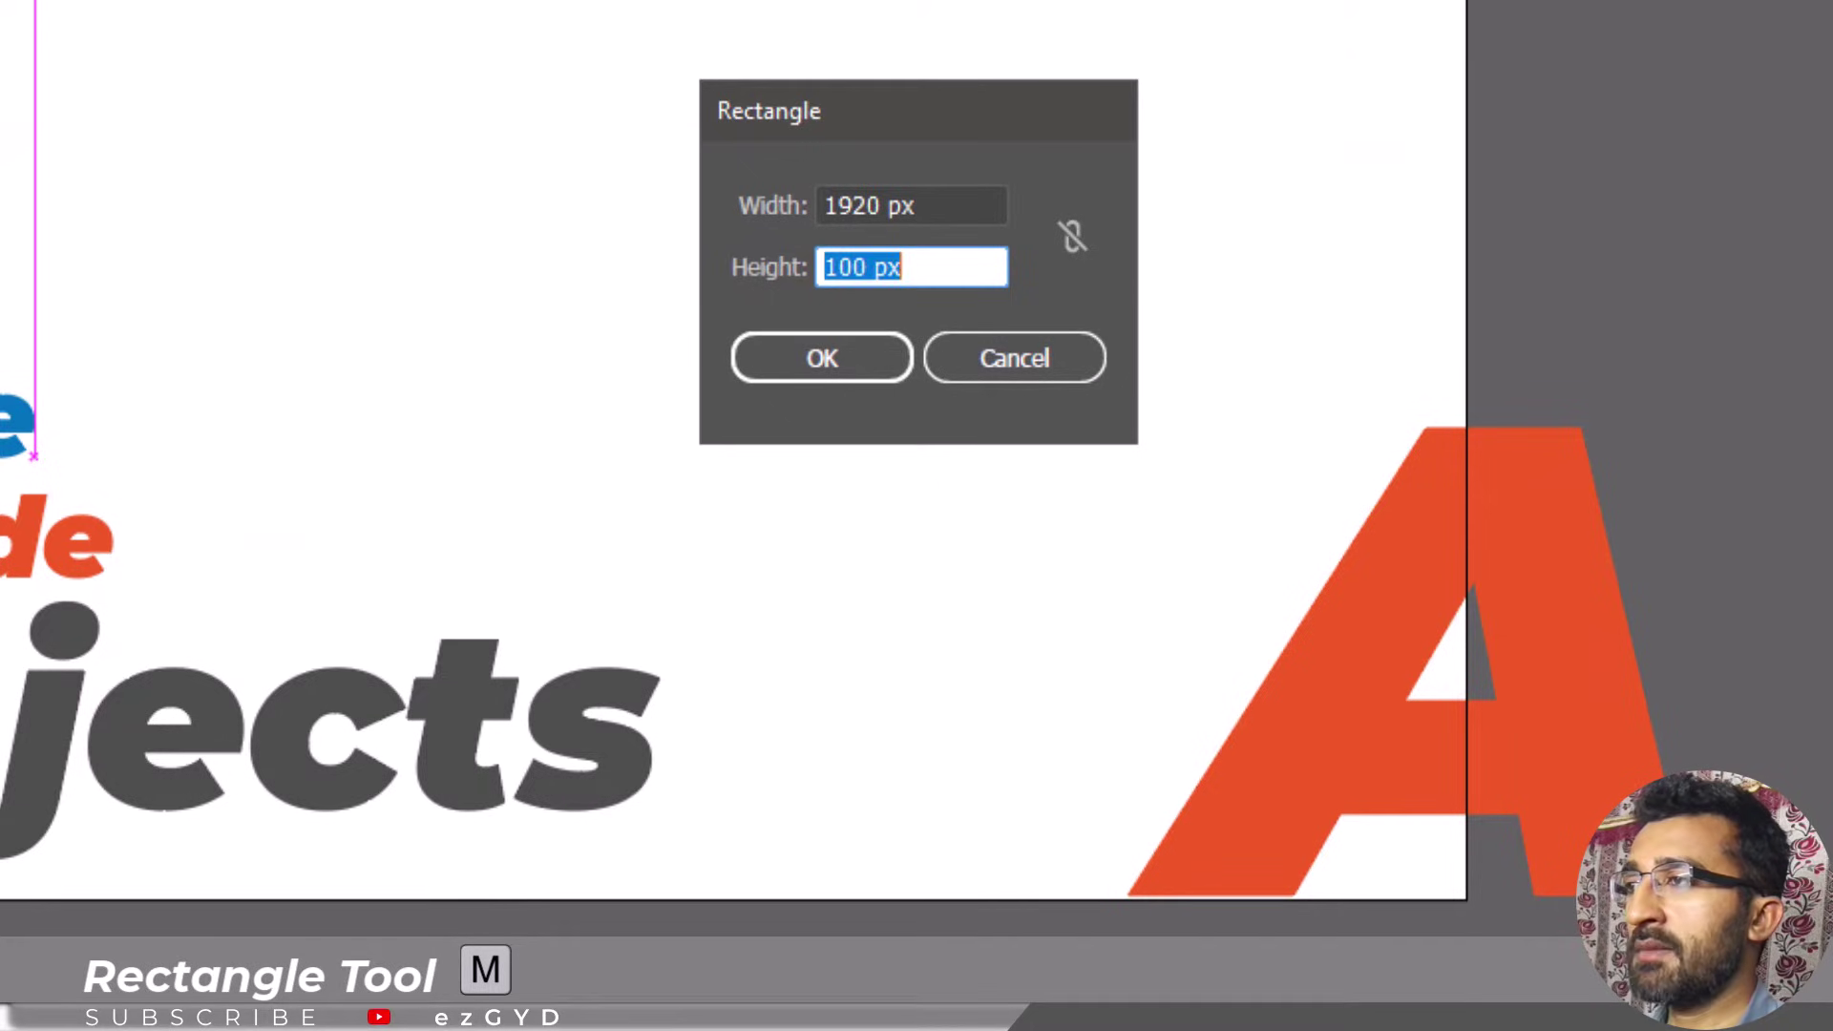
type("10")
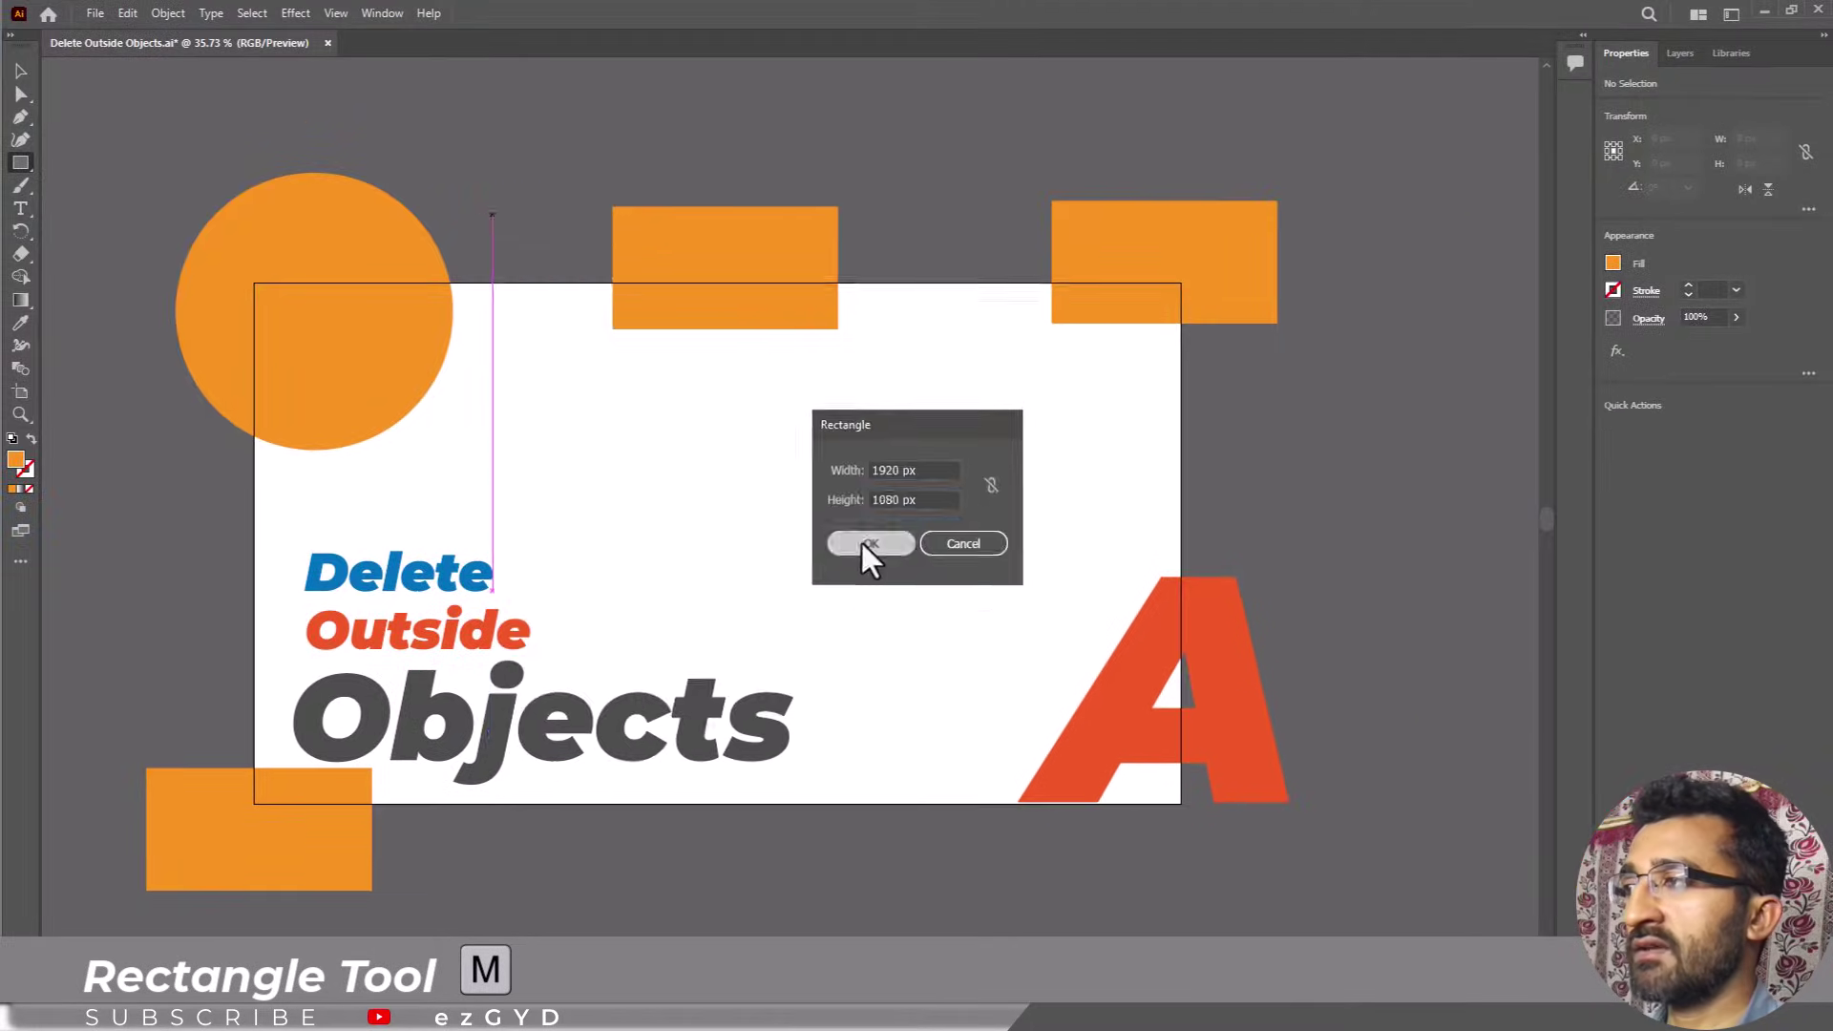
left_click(822, 358)
Set the rectangle's fill to None and centre it horizontally and vertically on the artboard.
left_click(20, 71)
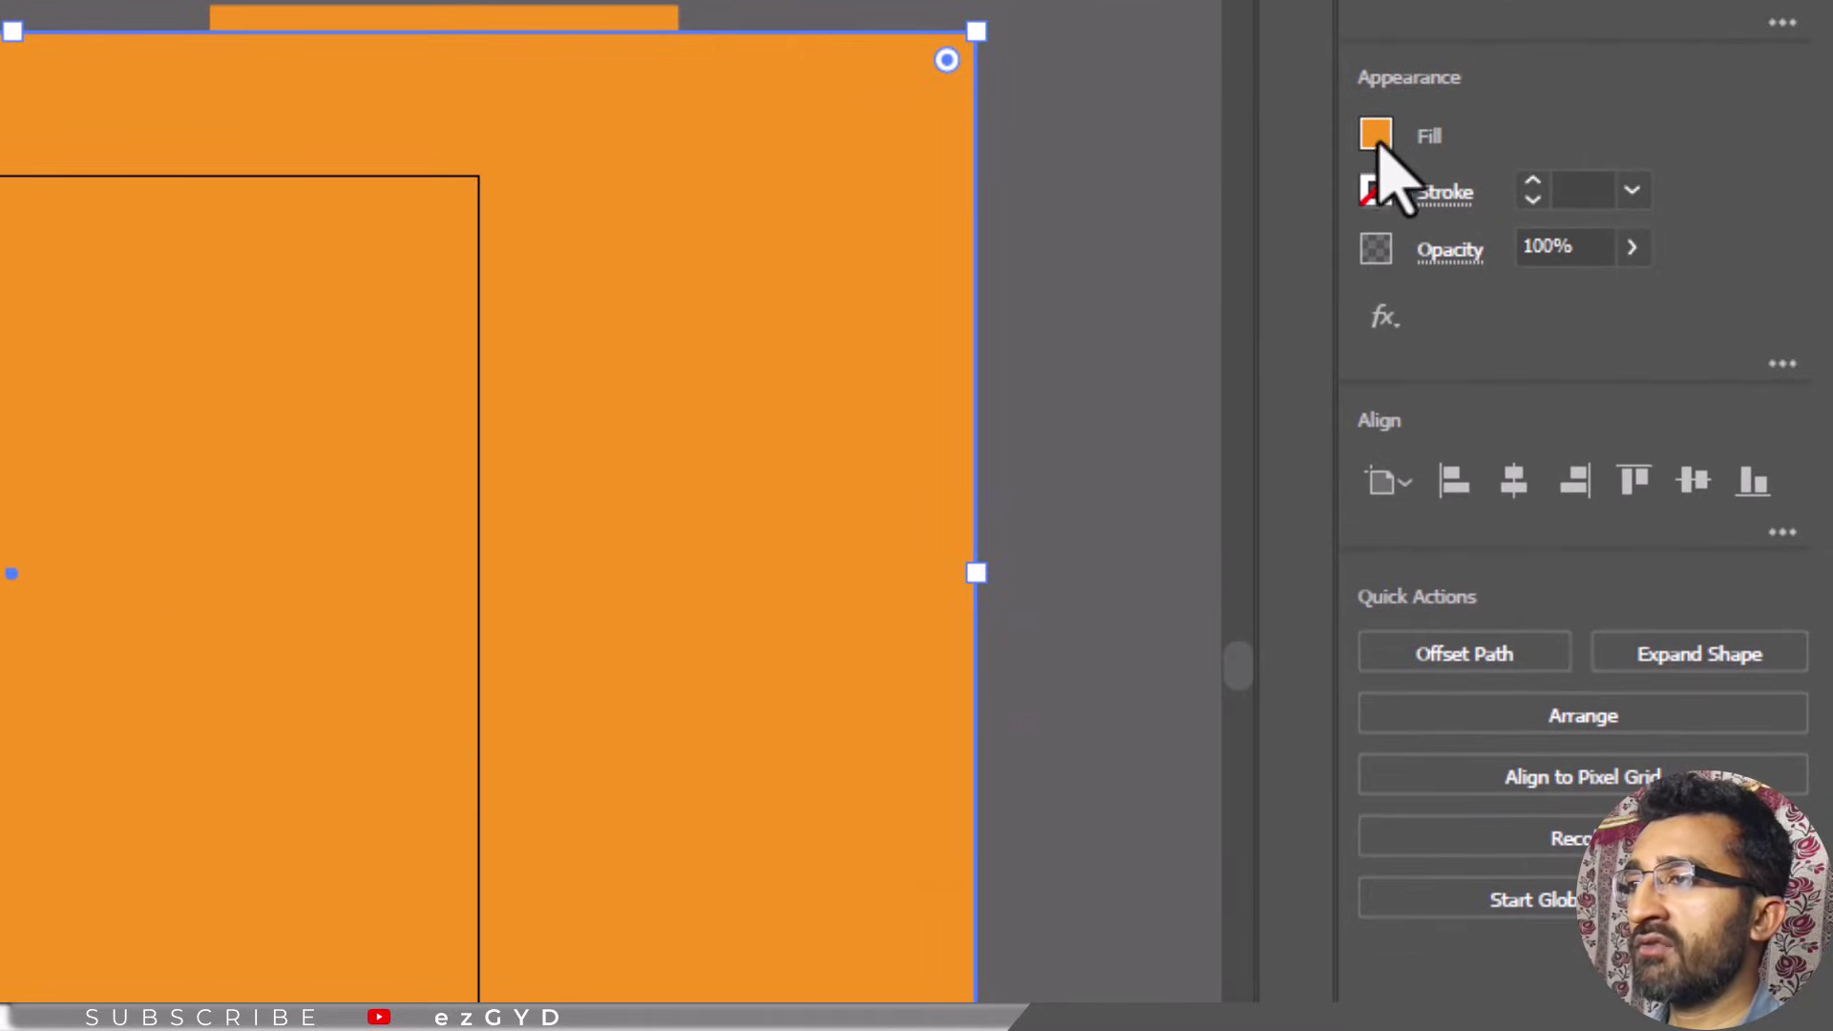
left_click(1613, 263)
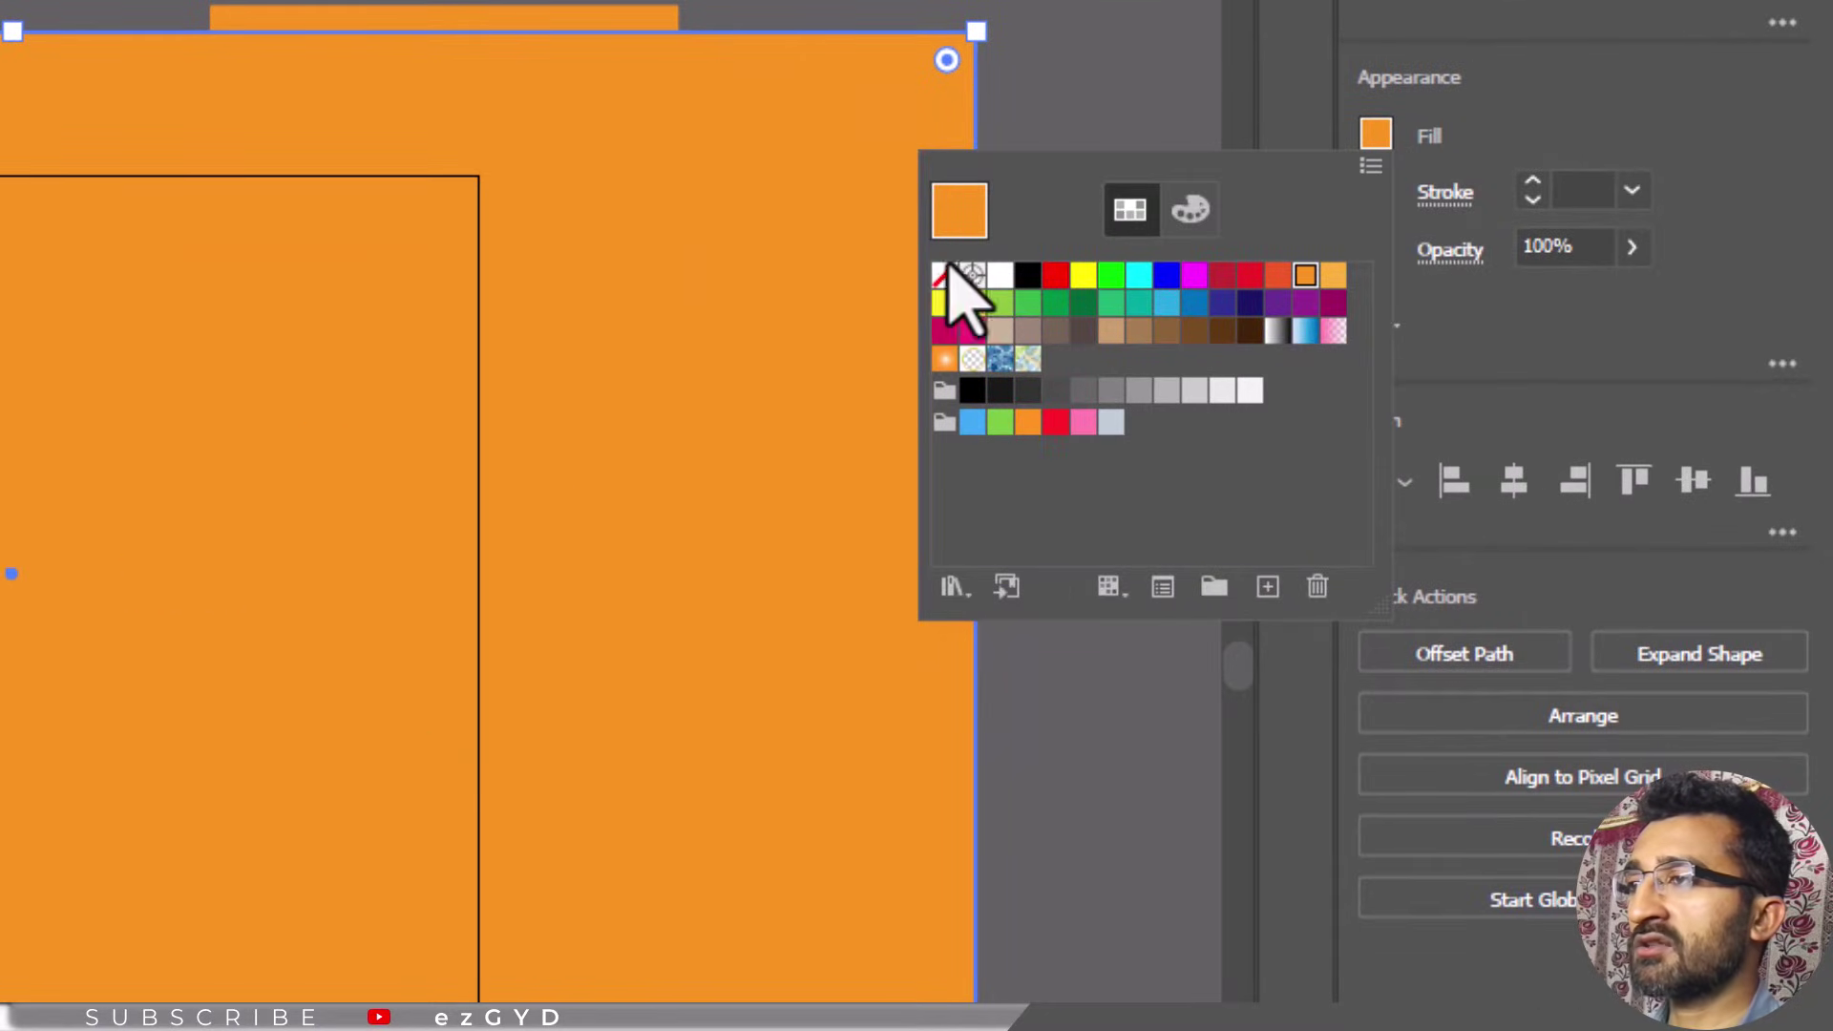
left_click(942, 276)
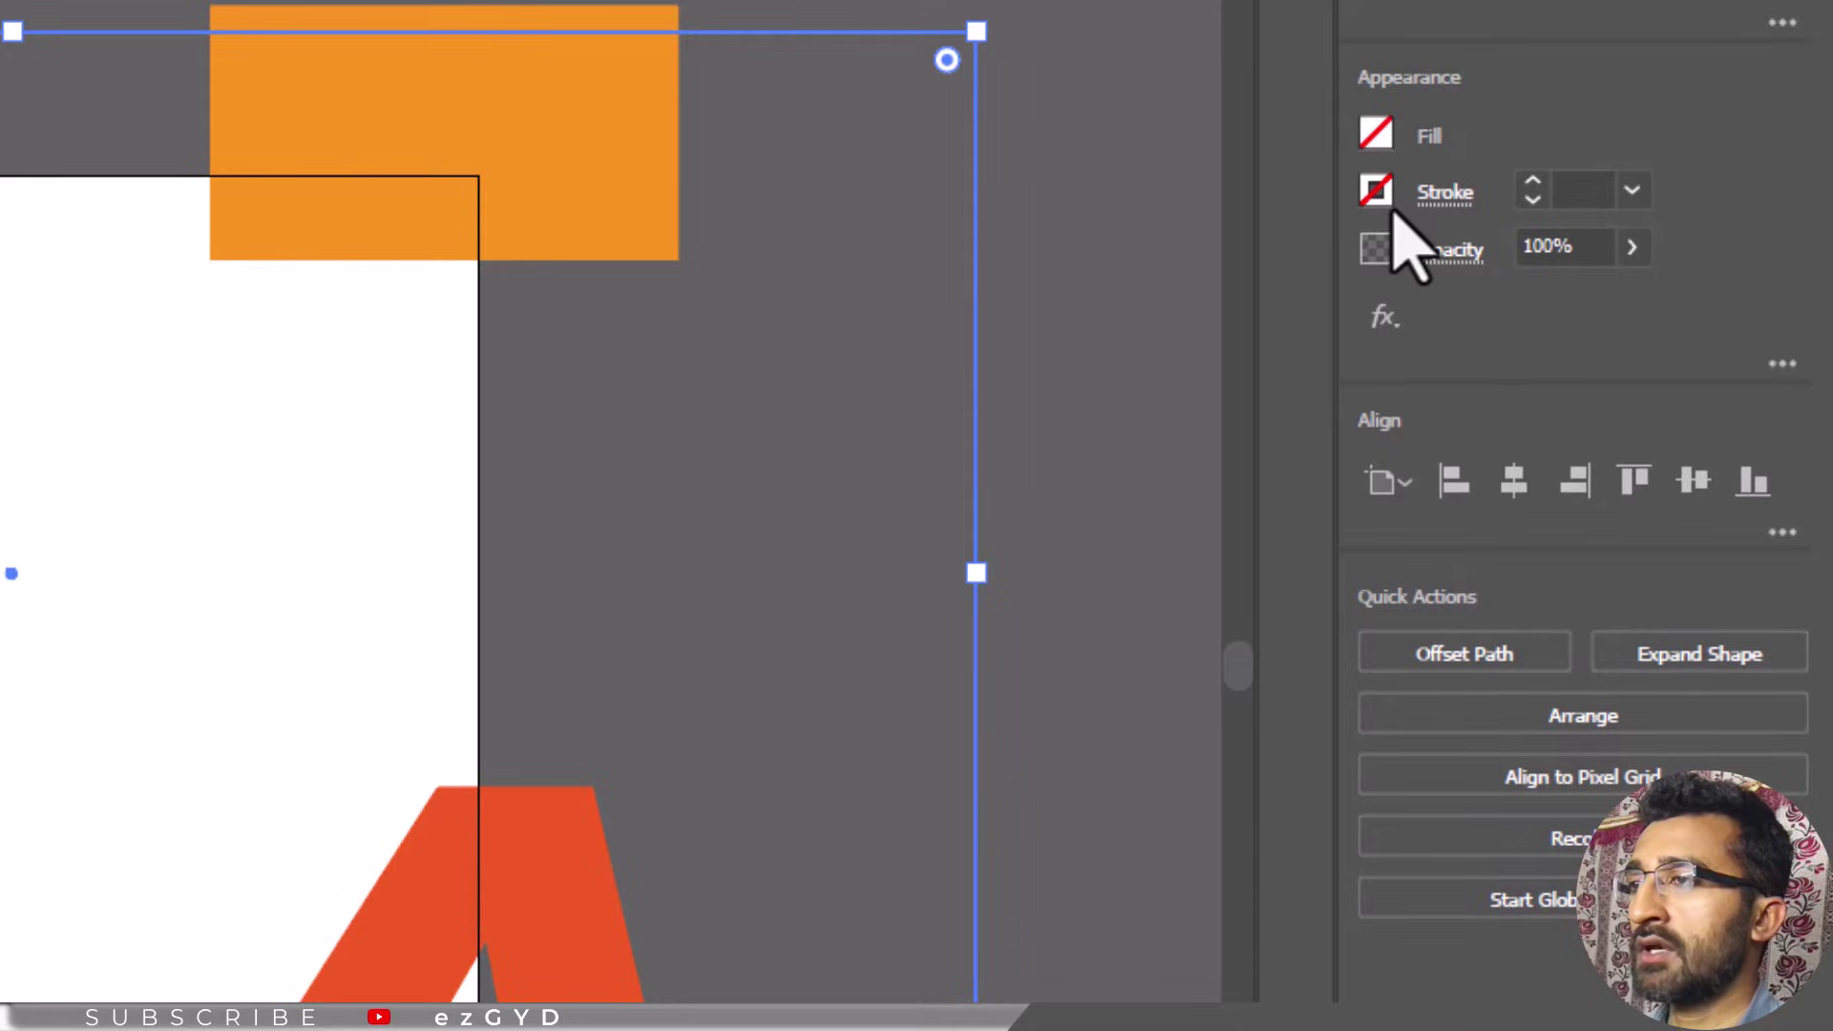
left_click(1526, 485)
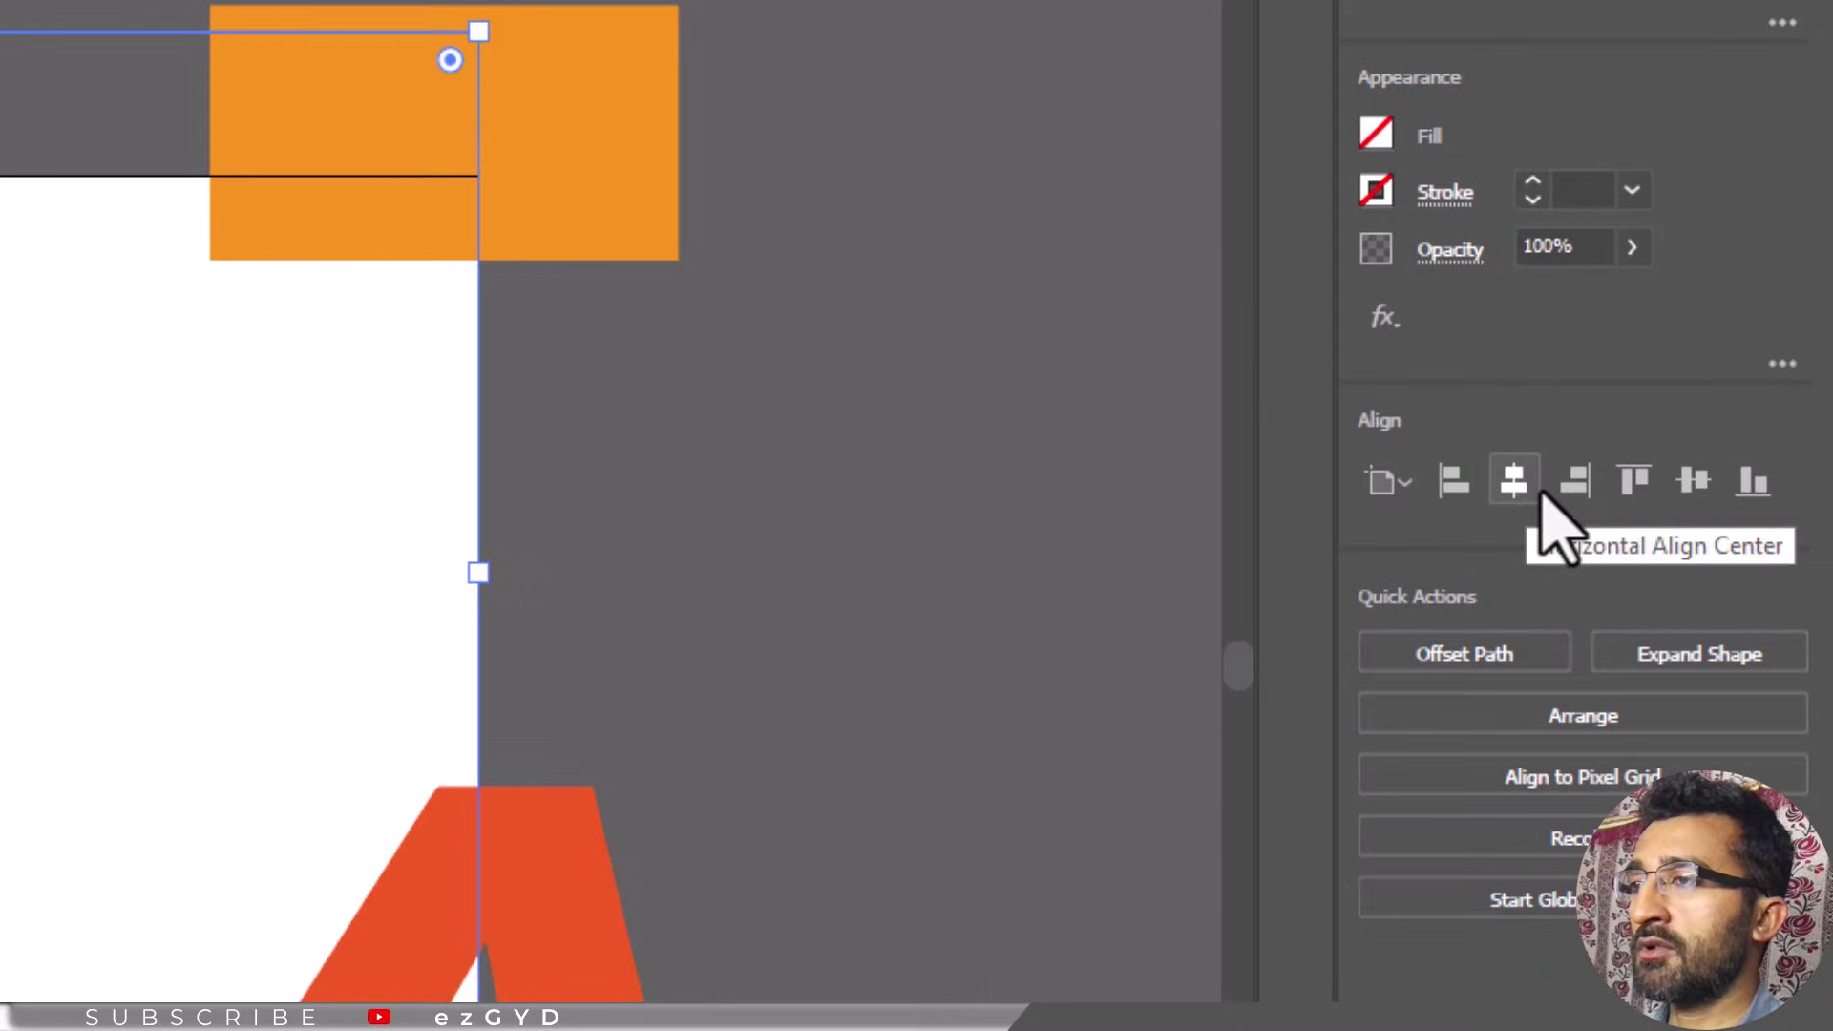
left_click(1695, 482)
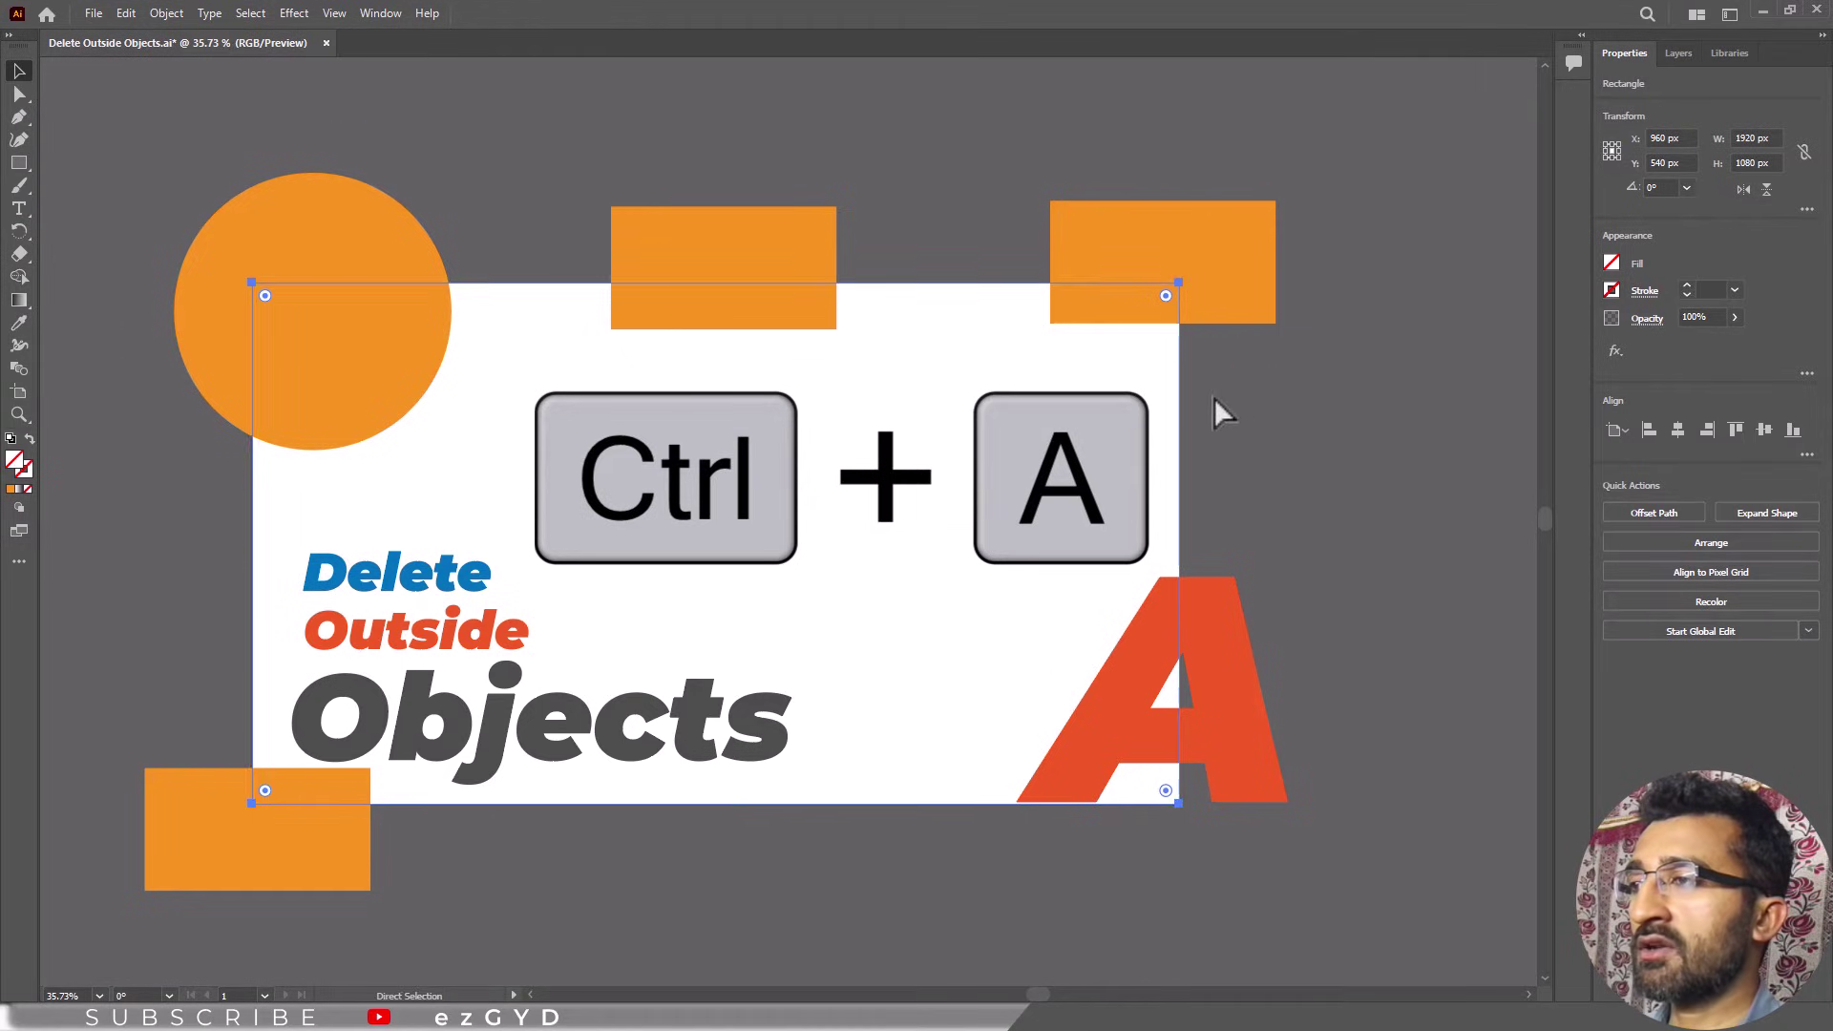
key("ctrl+a")
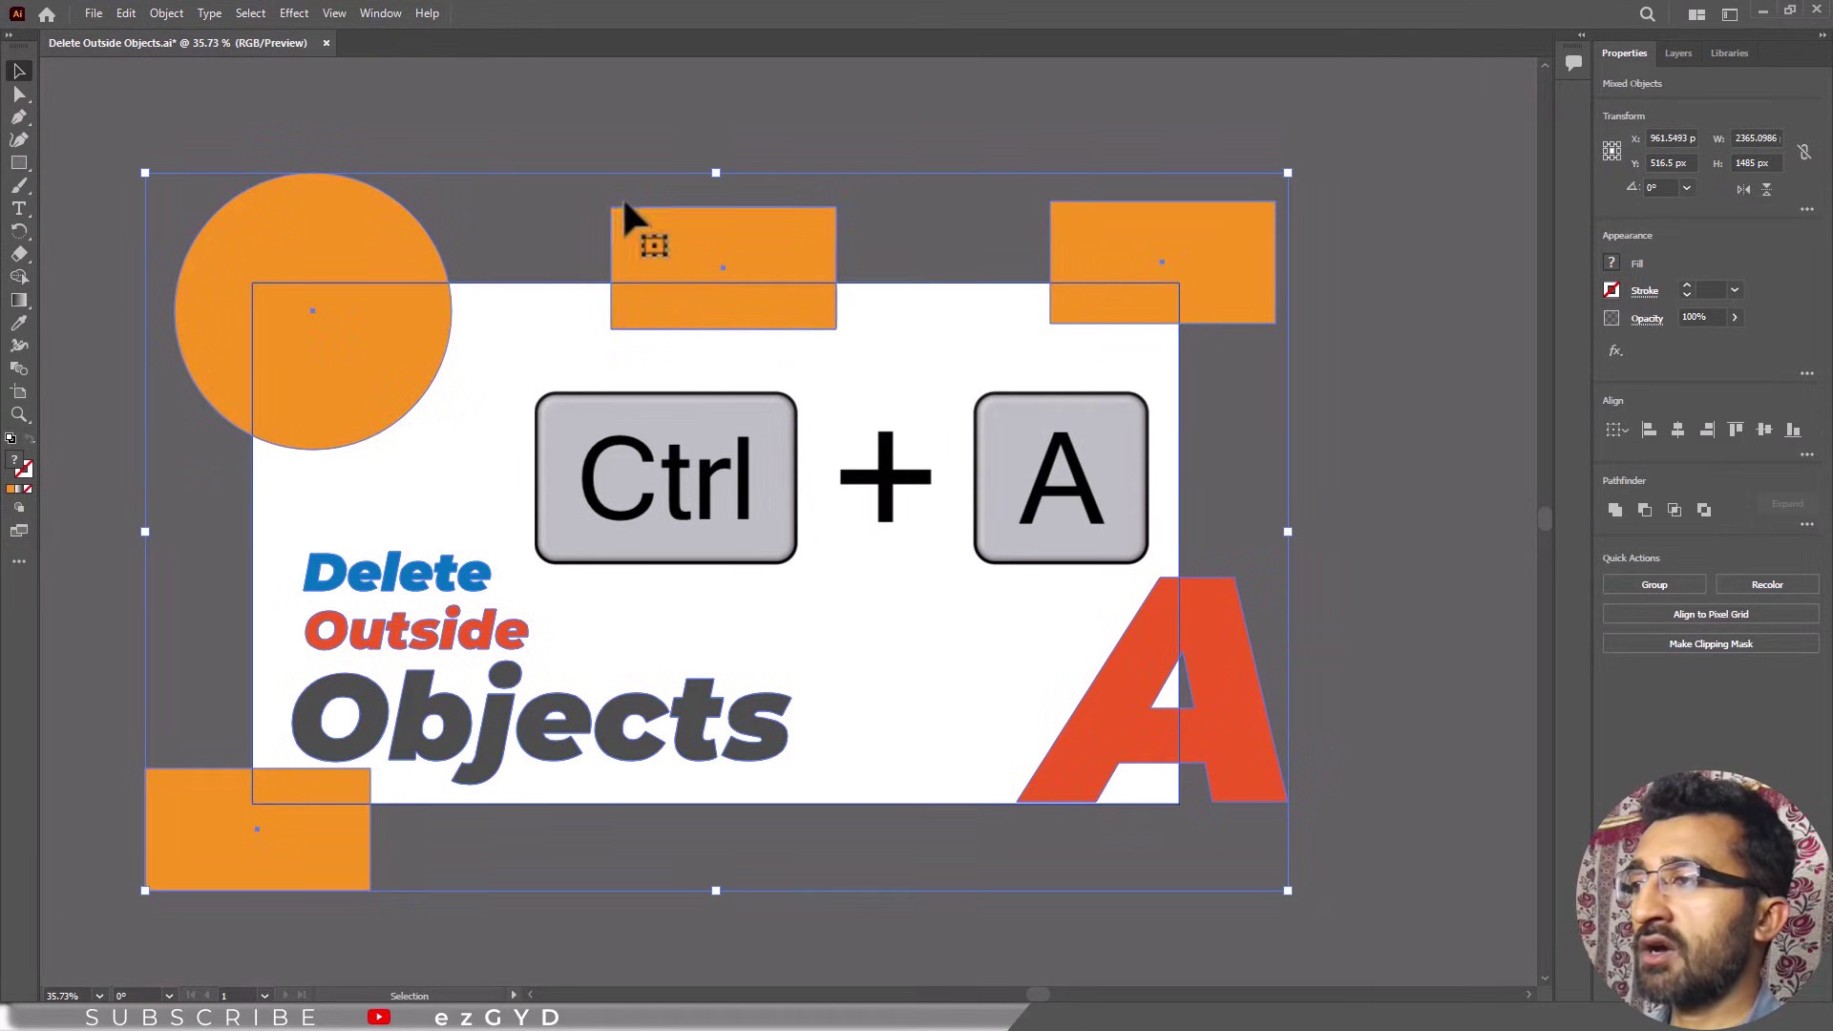
left_click(168, 12)
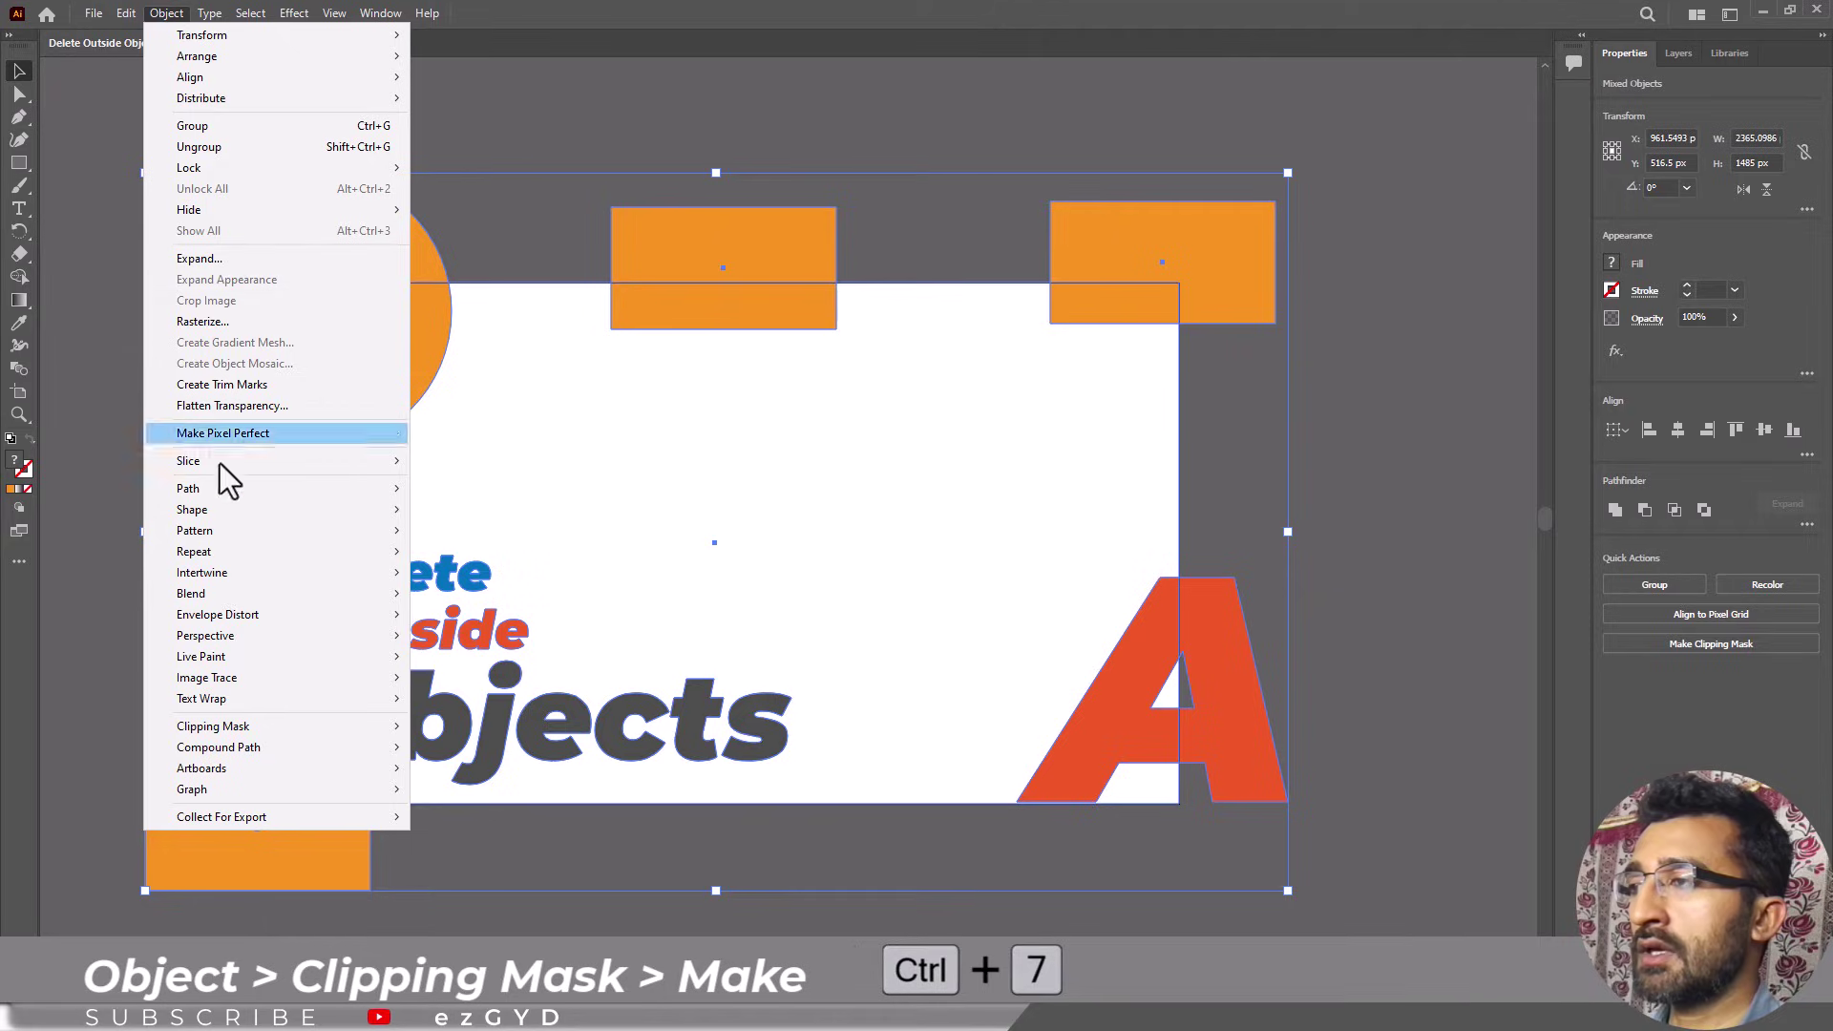
mouse_move(301, 733)
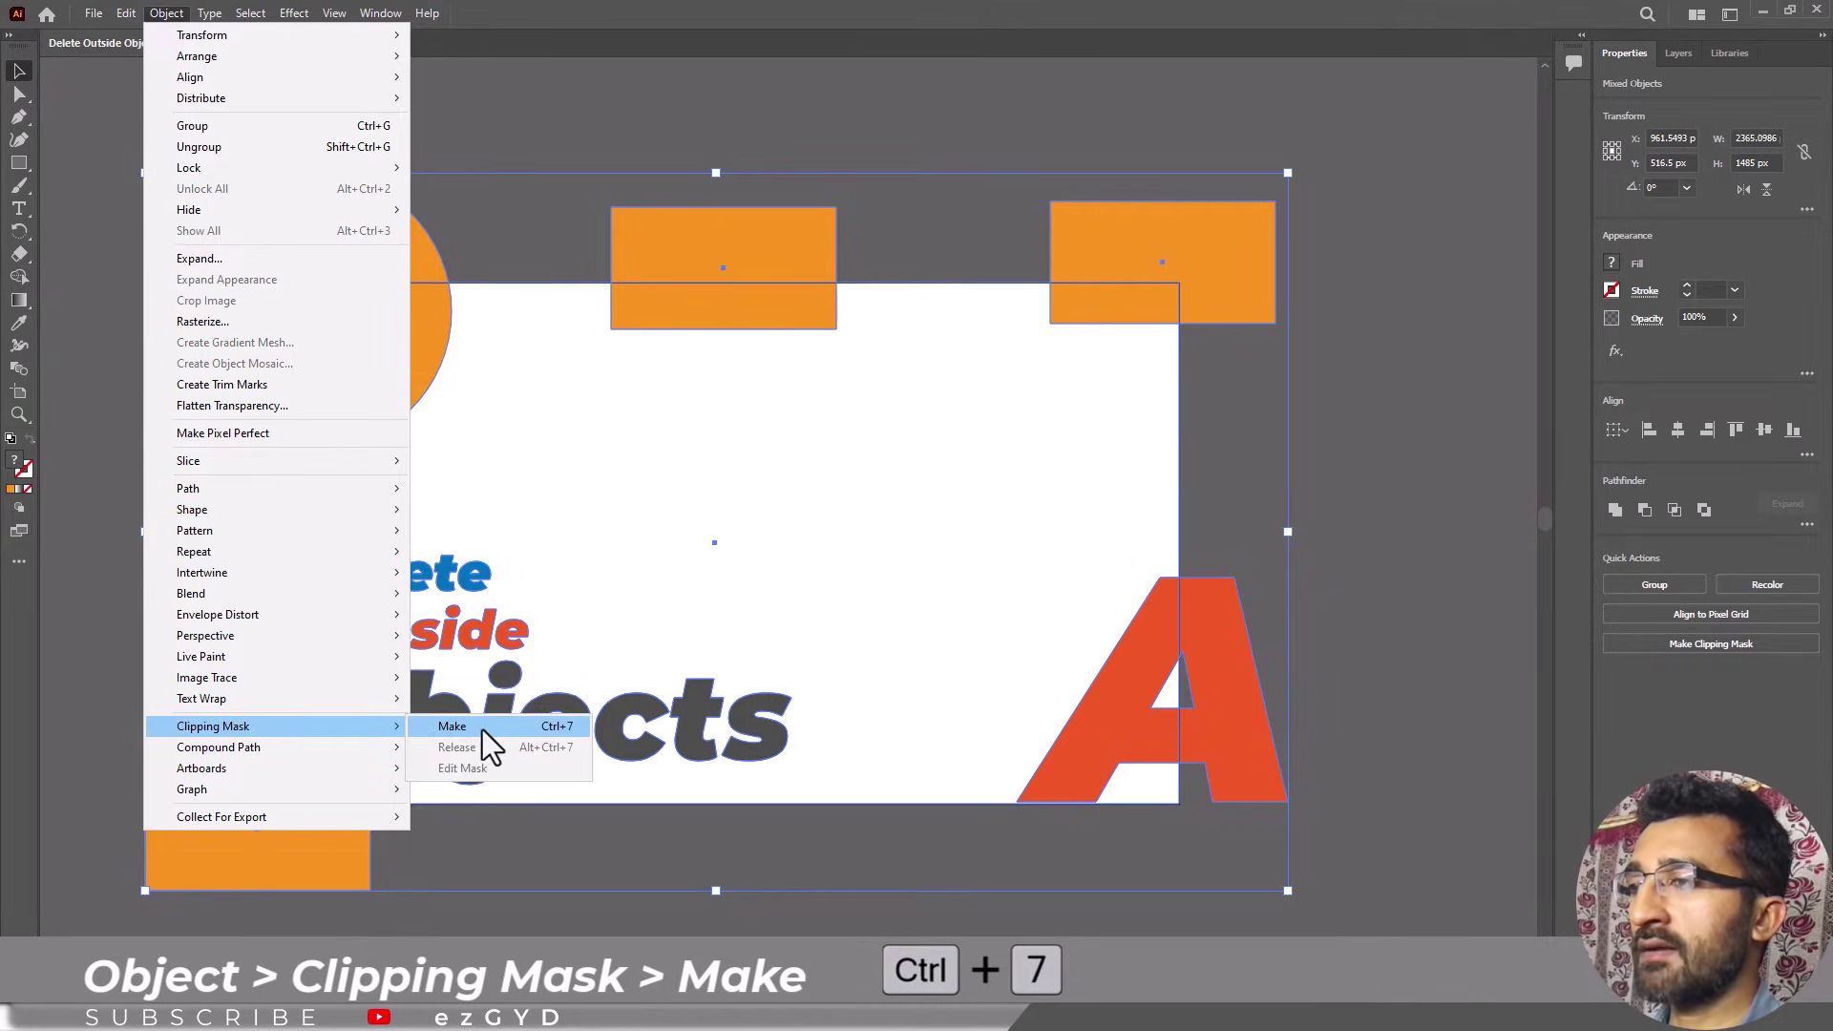
left_click(481, 728)
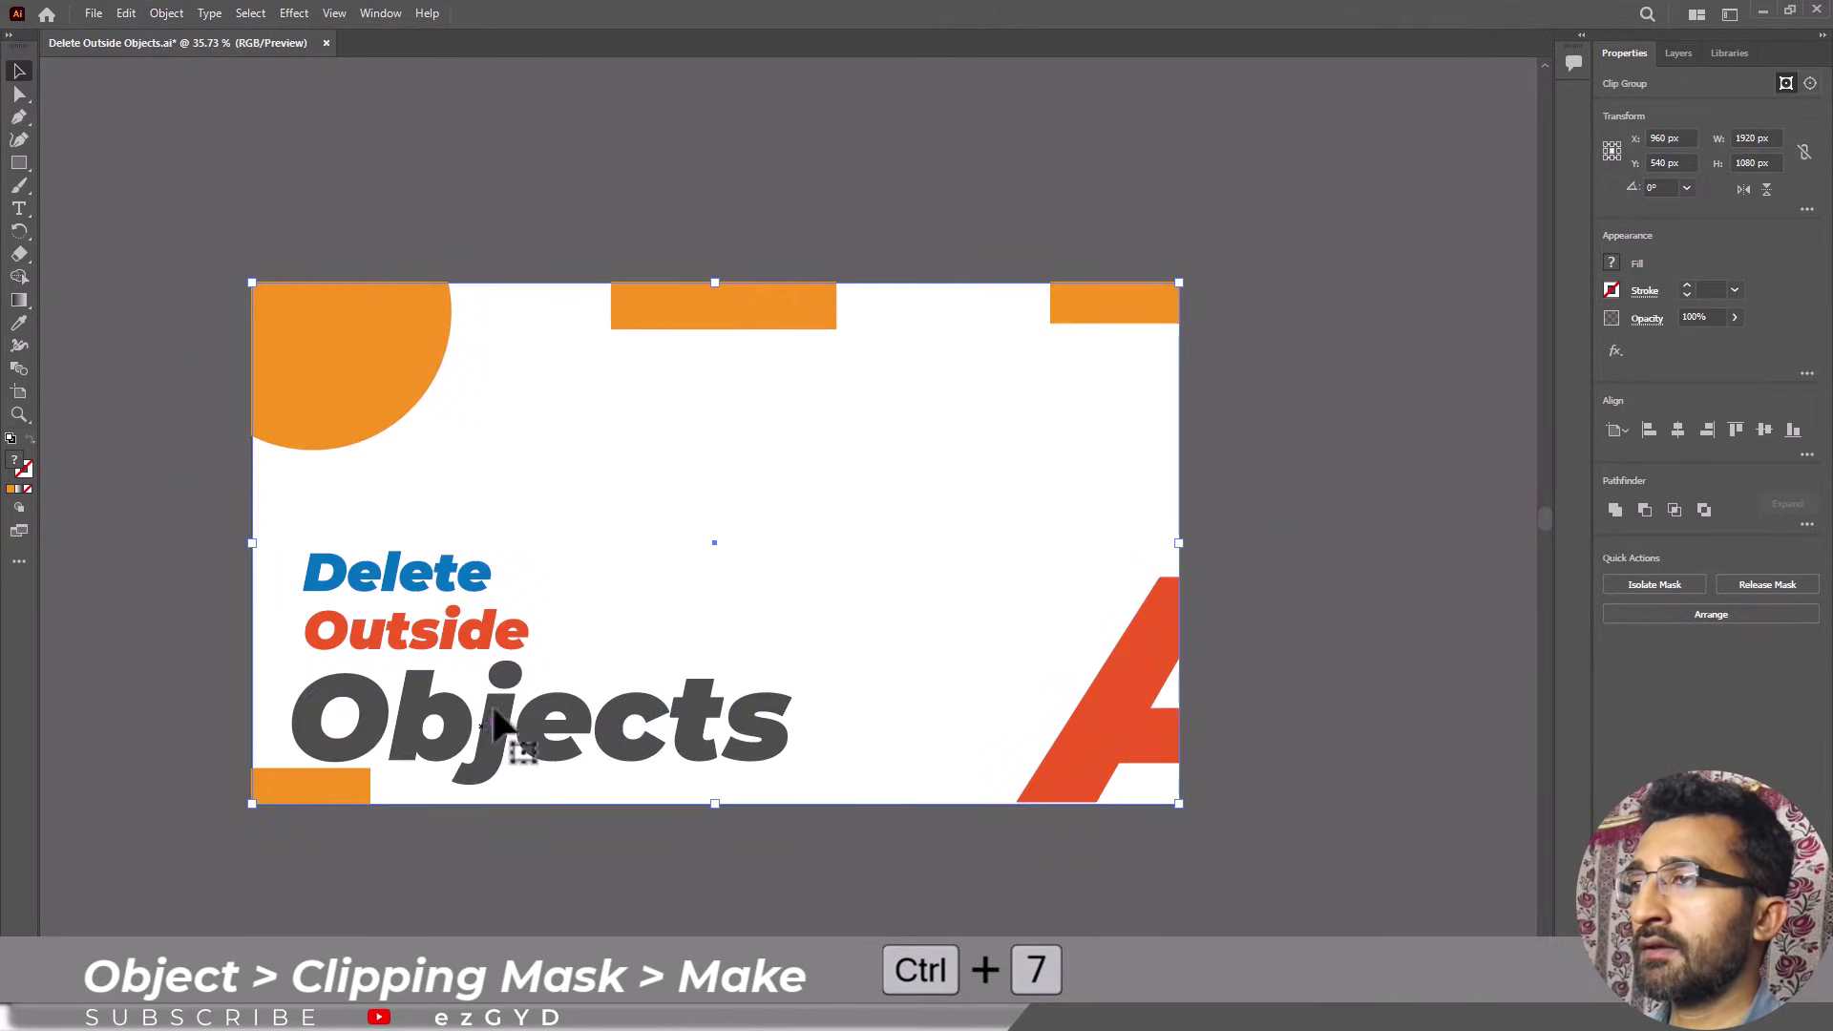
left_click(742, 158)
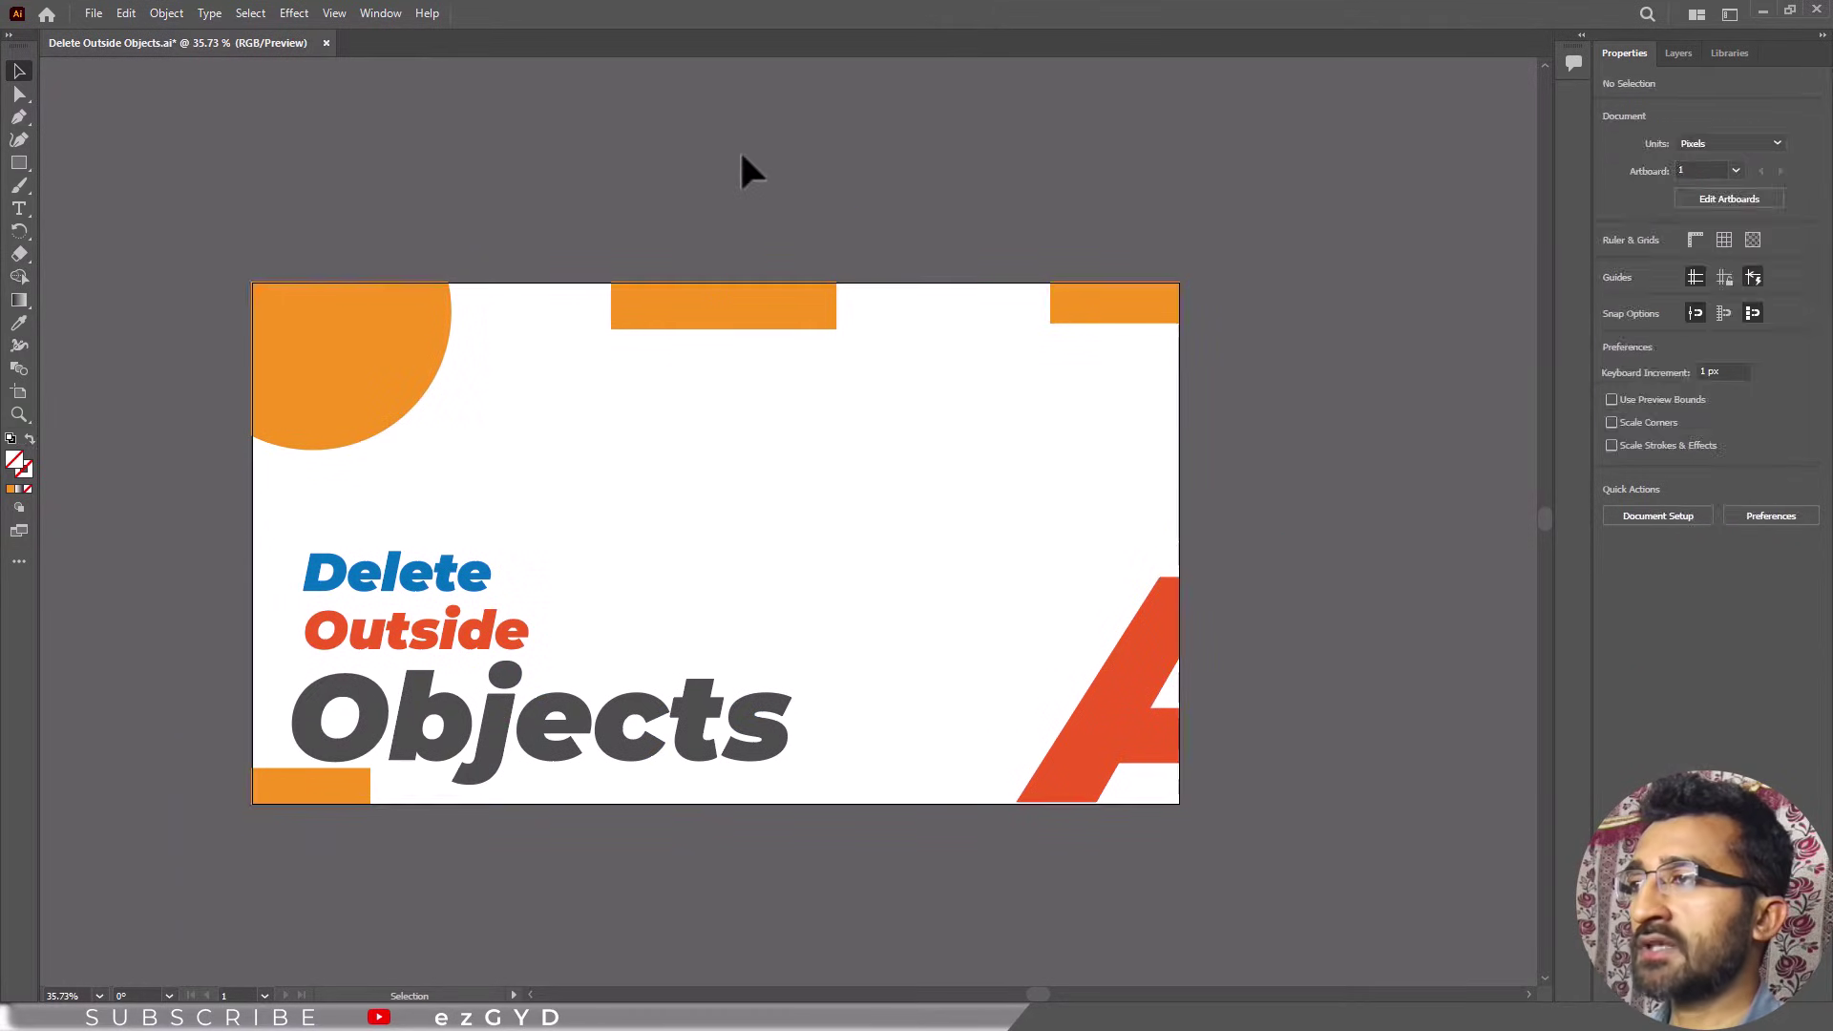
left_click(399, 342)
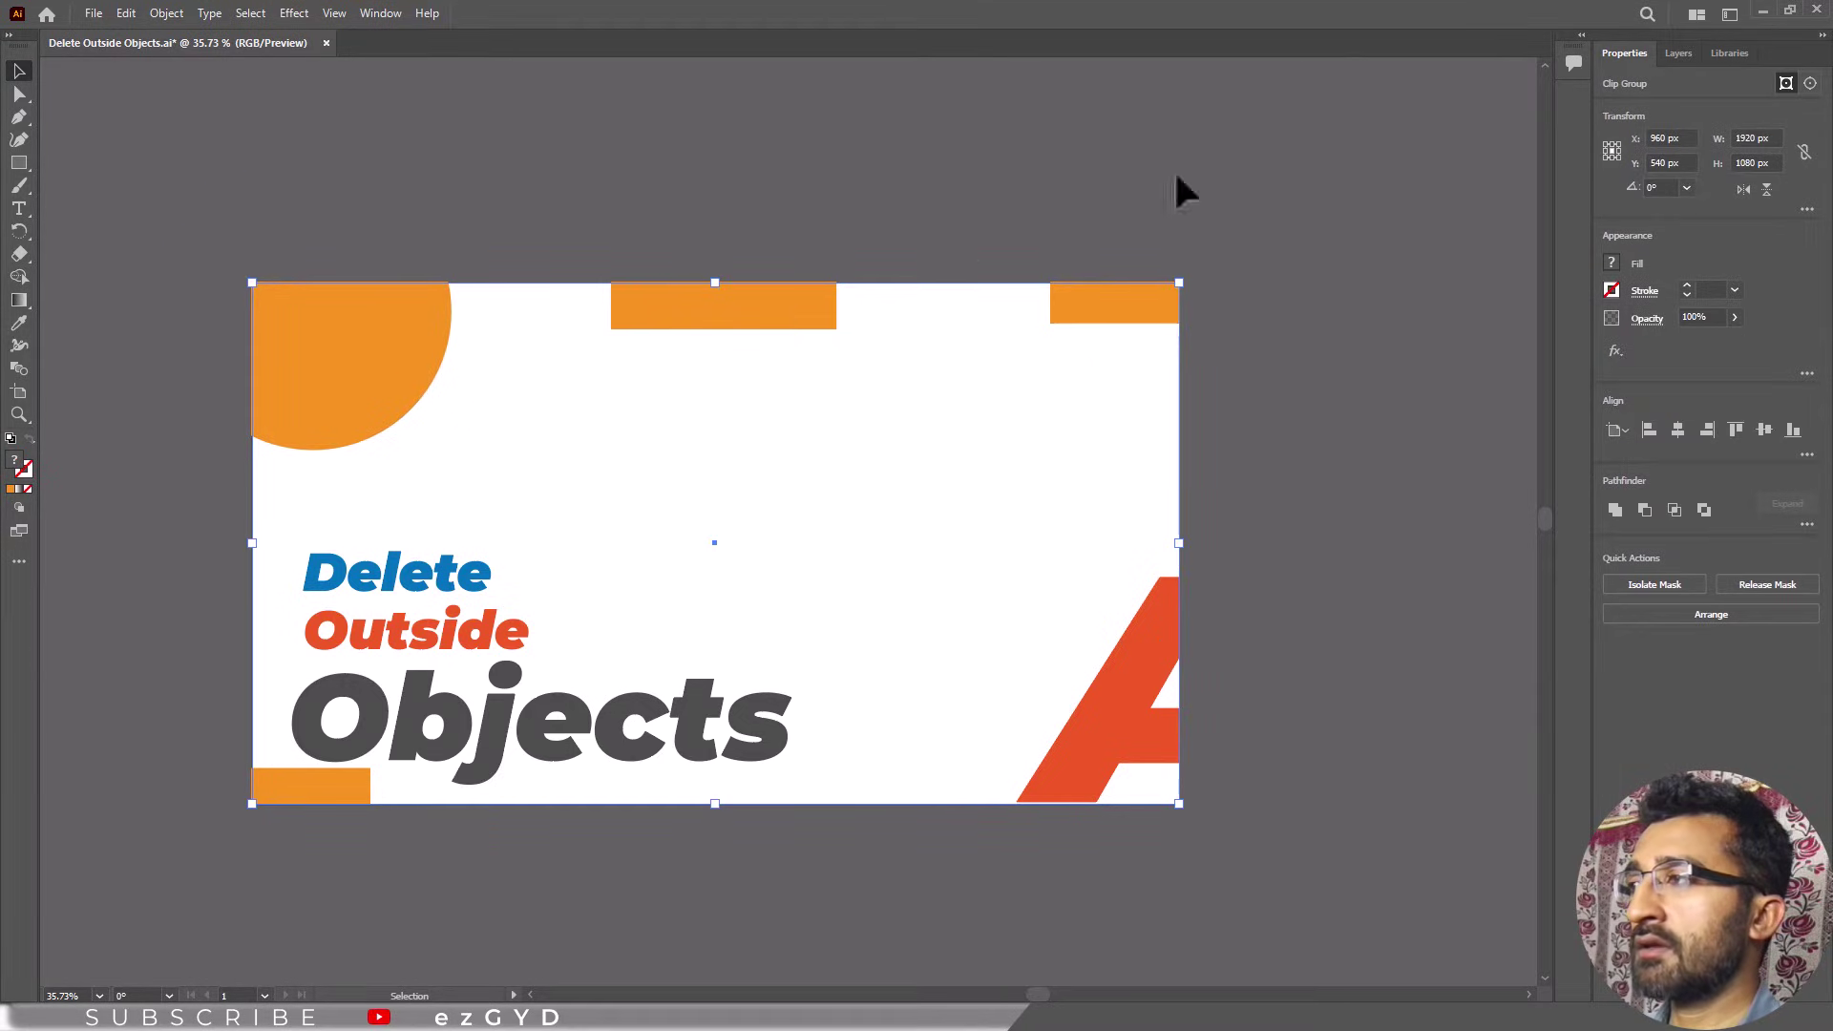
left_click(1812, 84)
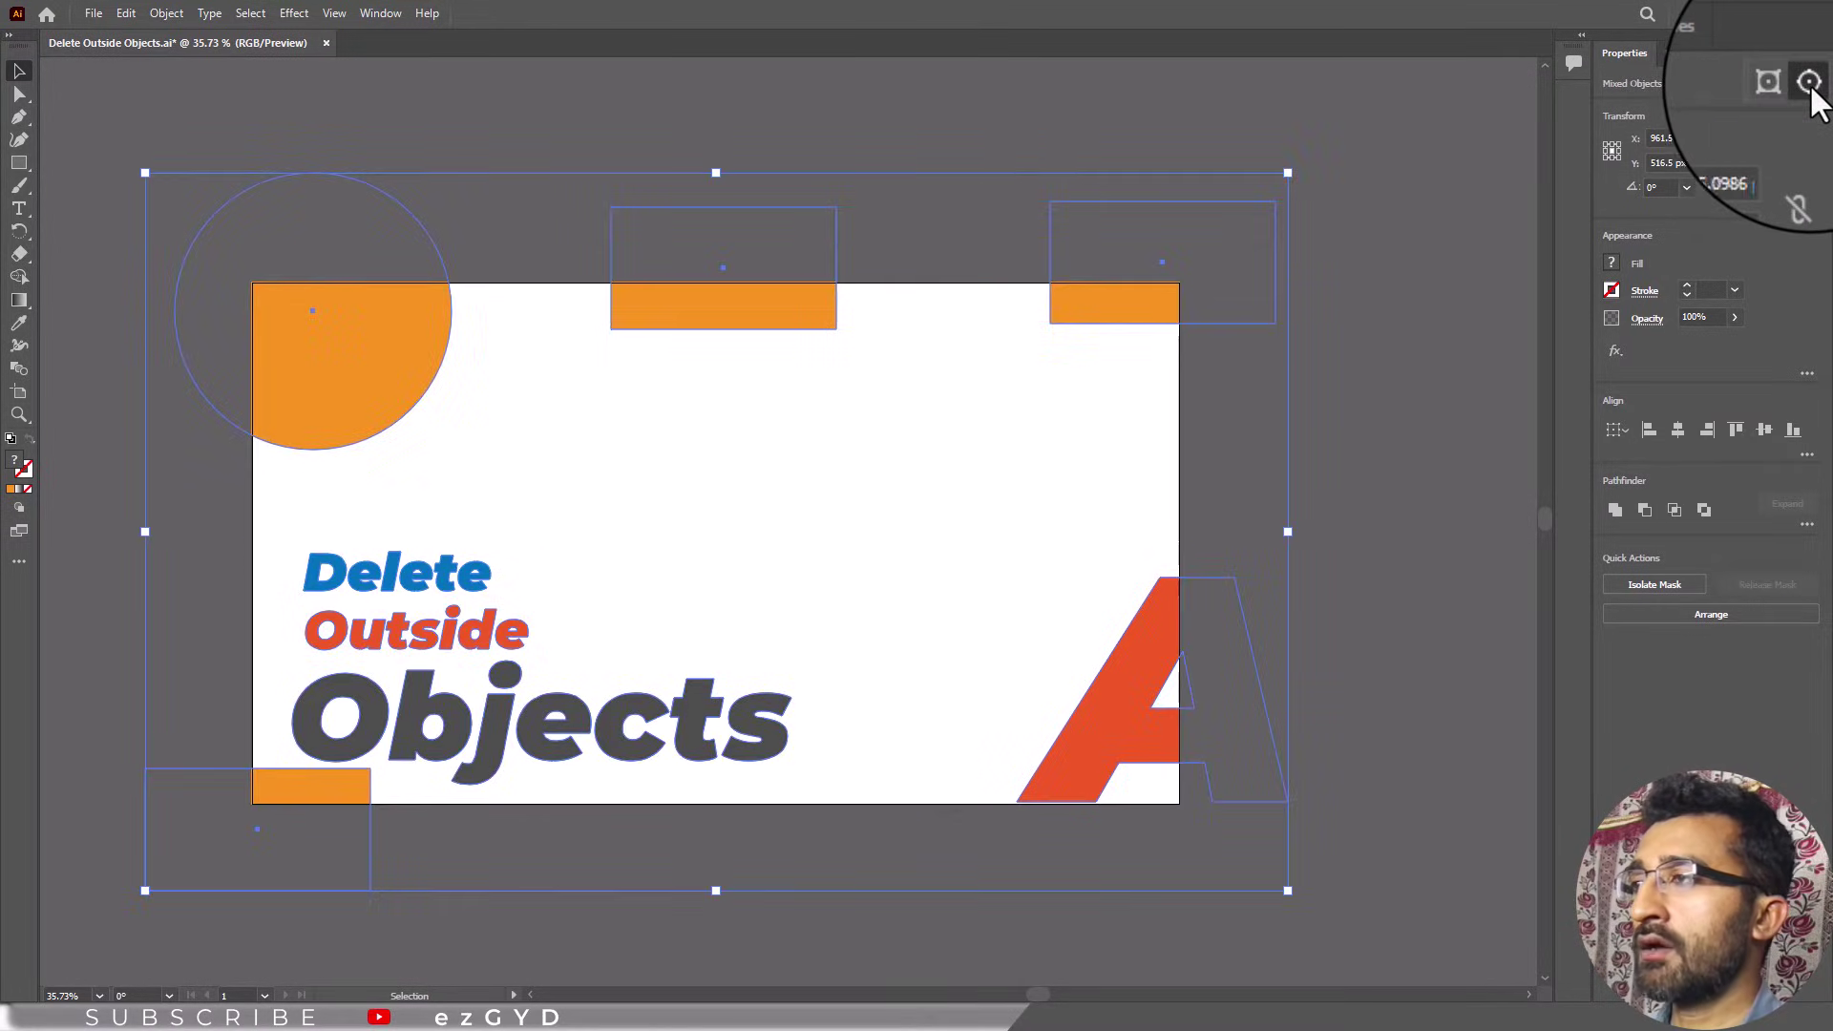
left_click(826, 307)
left_click(823, 311)
left_click(168, 19)
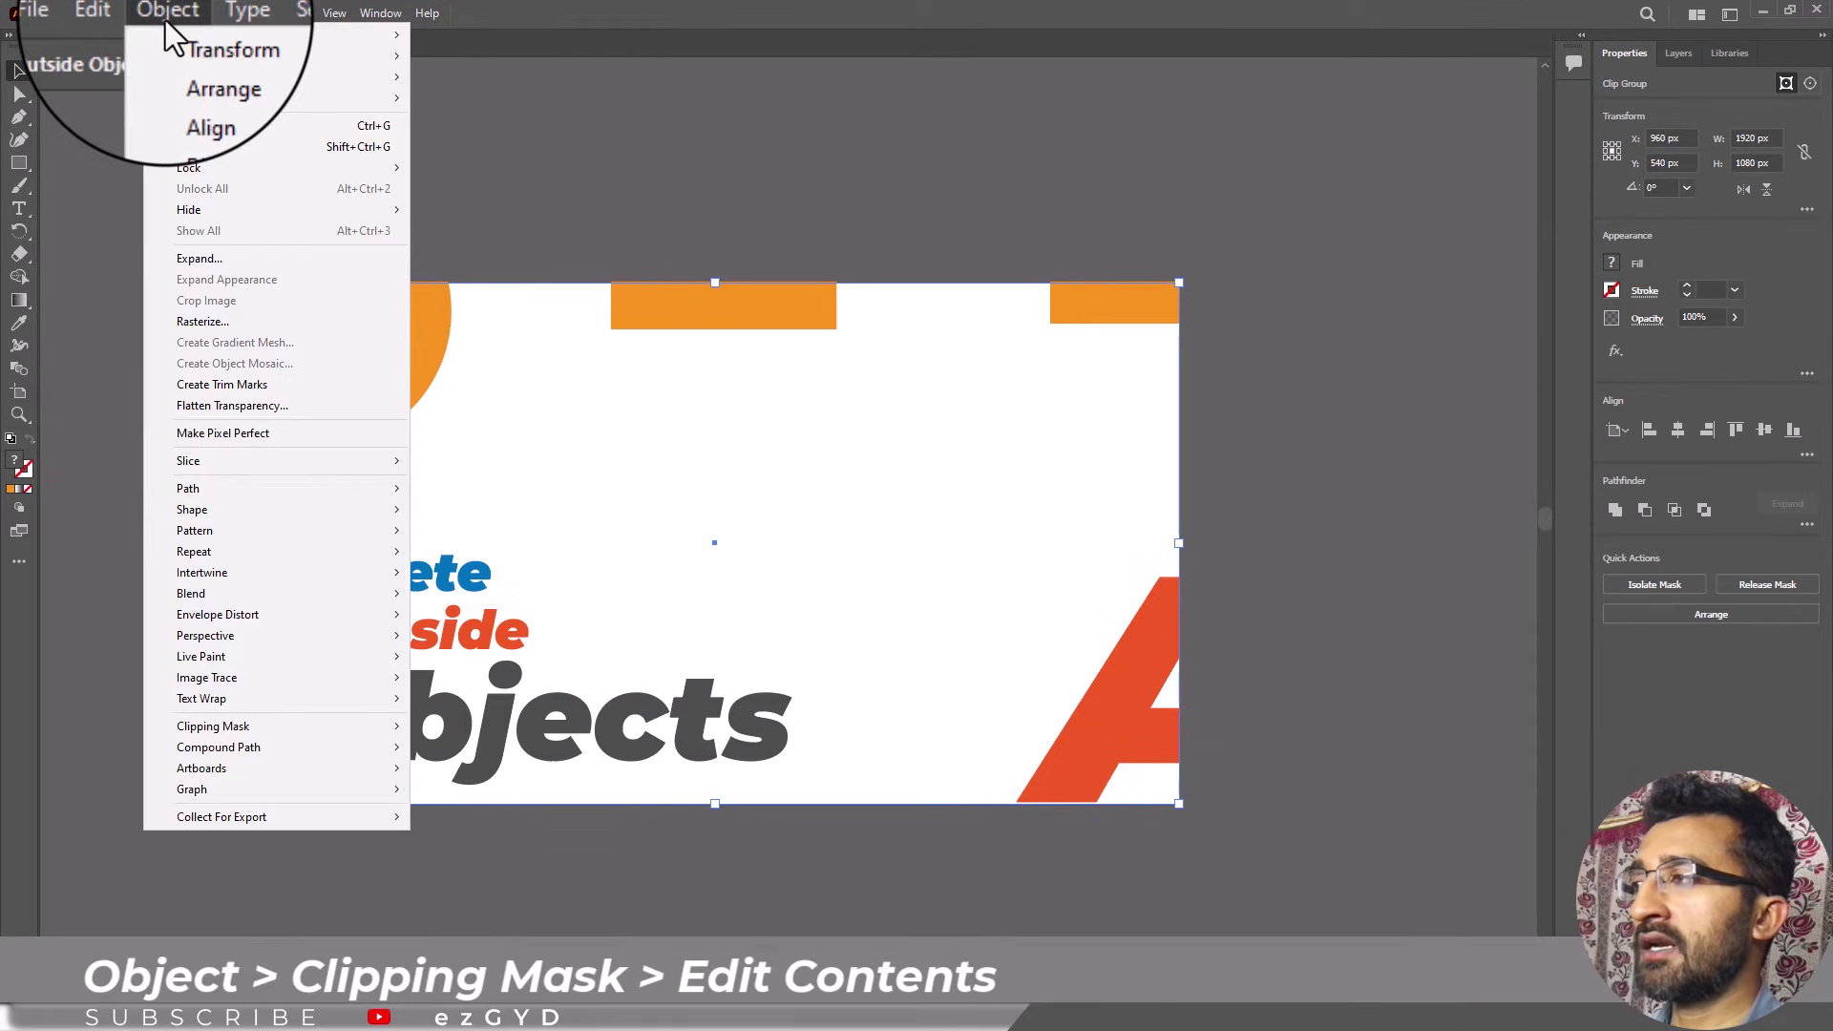
mouse_move(358, 726)
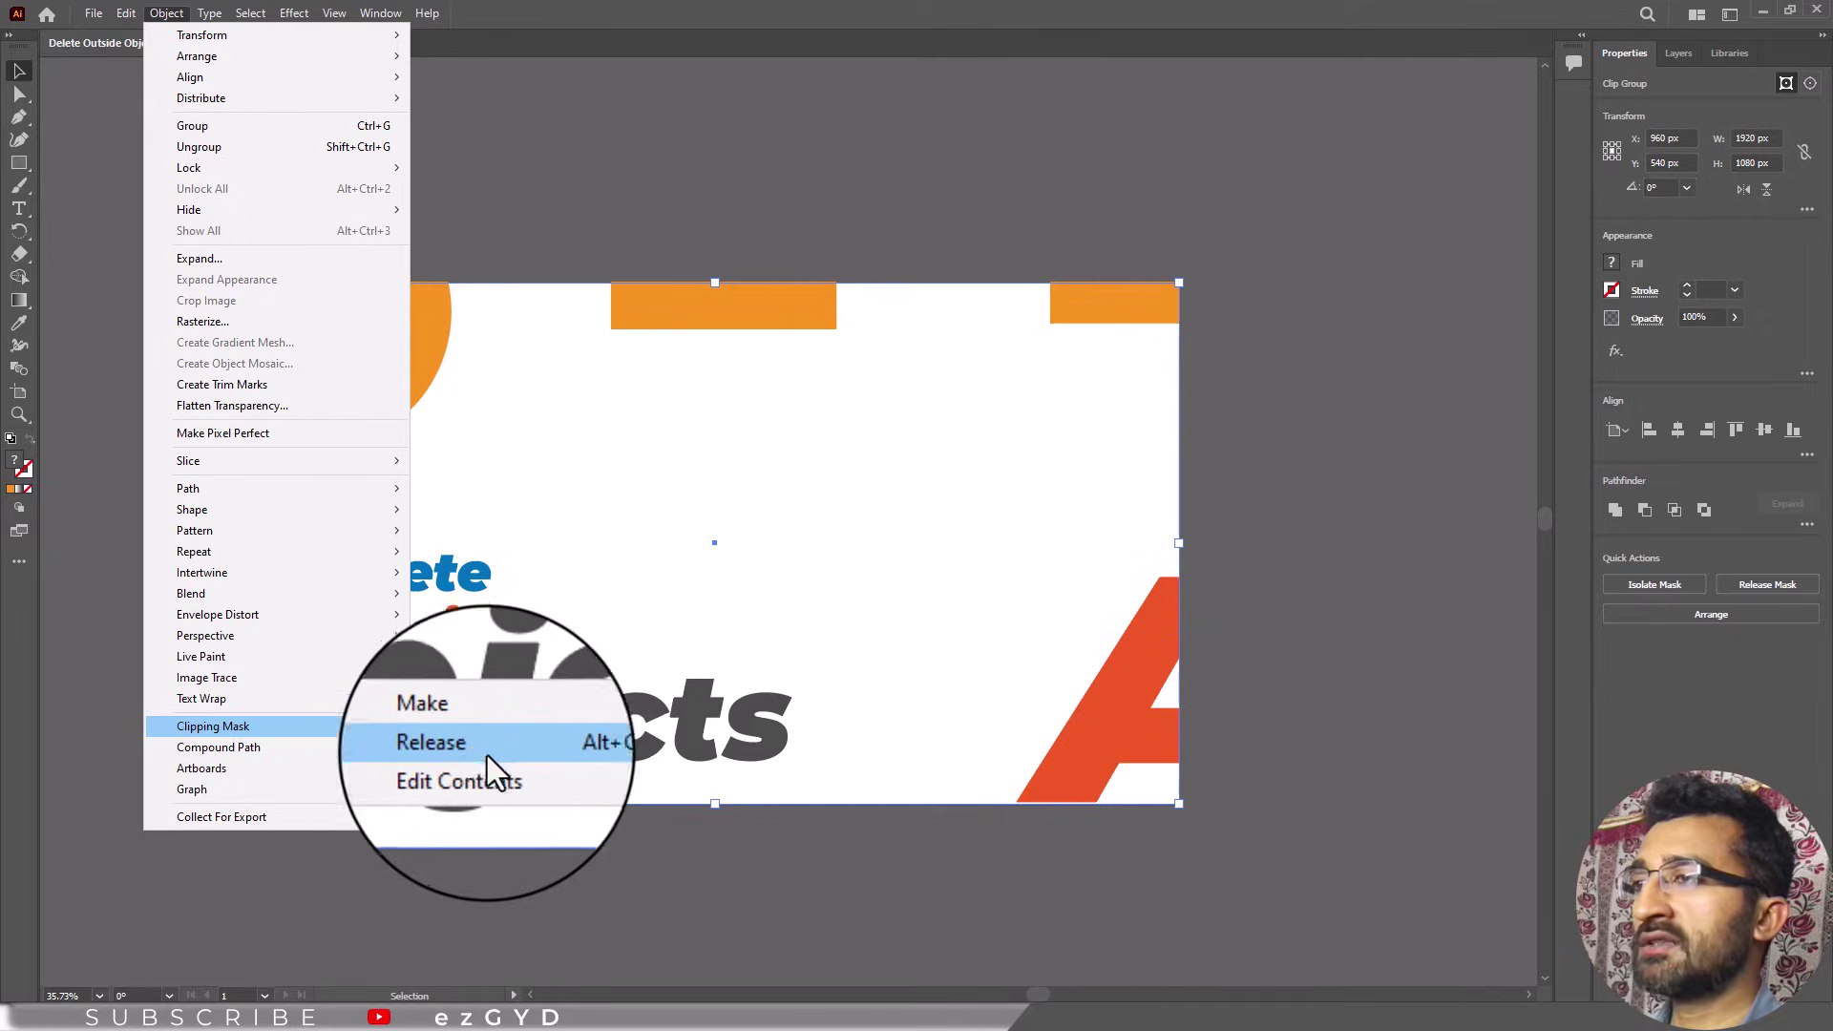
Release the clip group's mask from the context menu, freeing the orange shapes and red A.
left_click(523, 757)
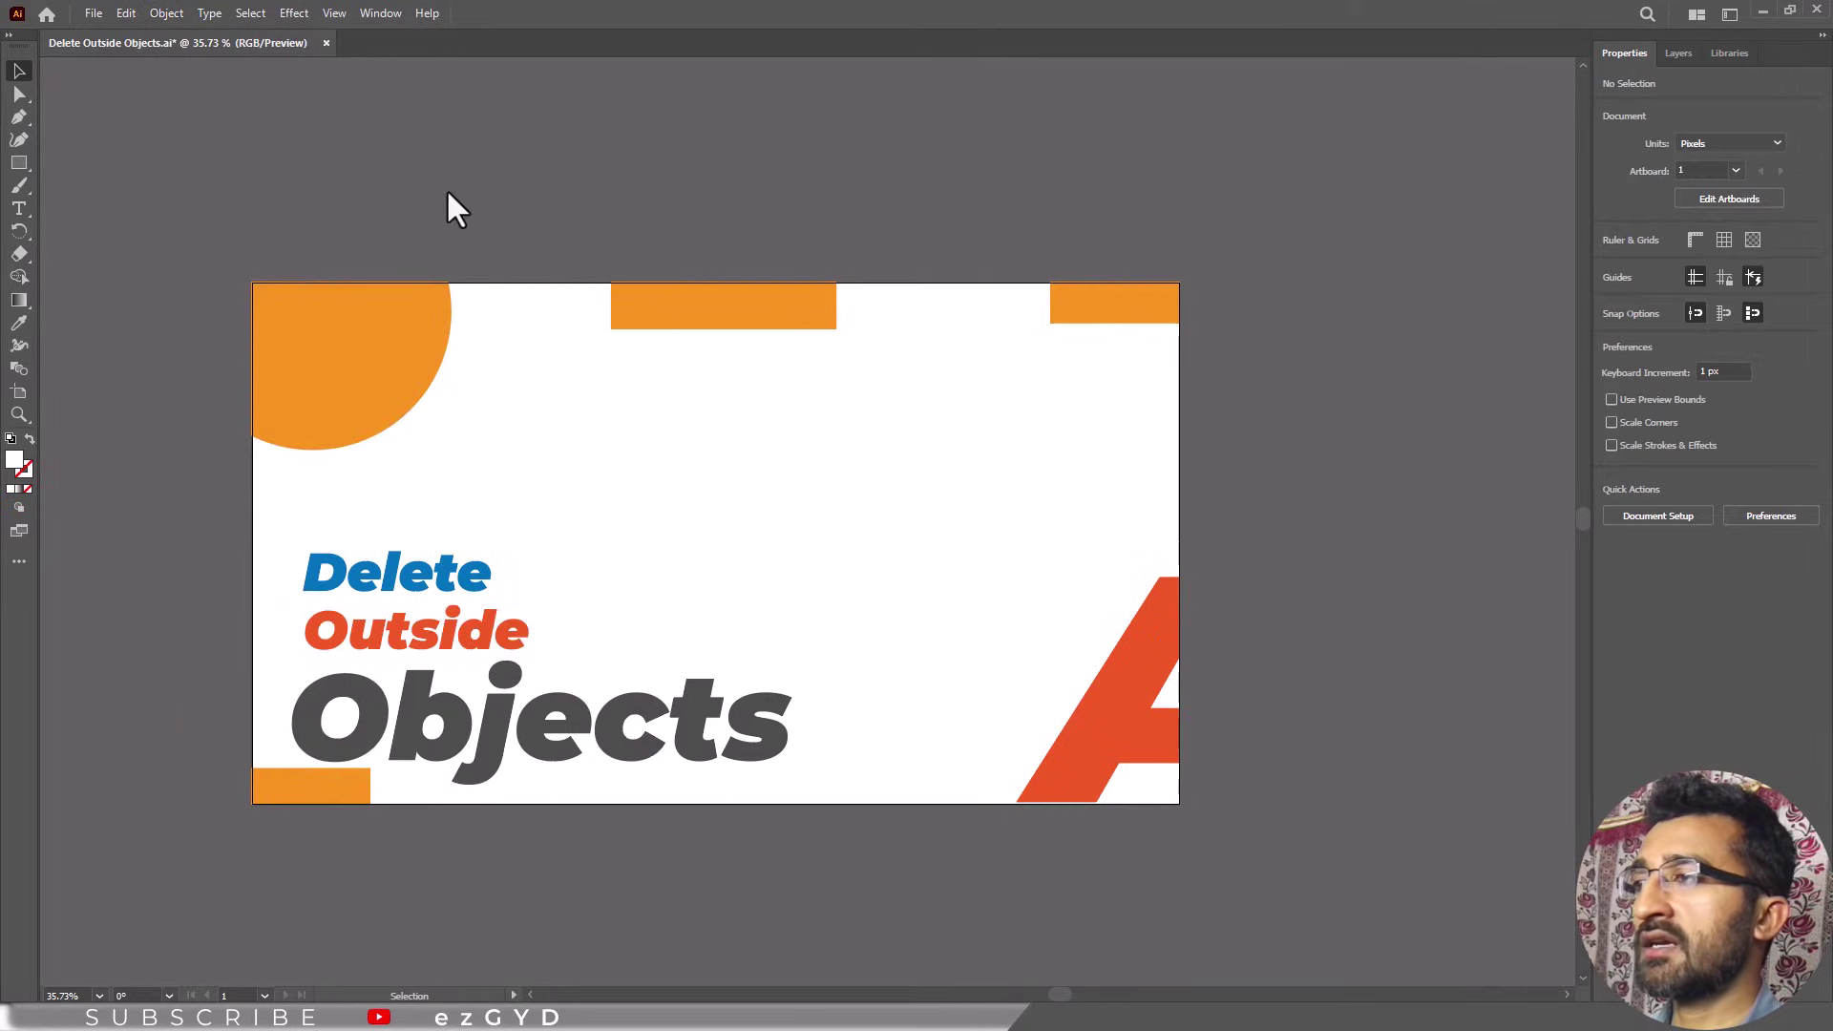
key("ctrl+z")
right_click(382, 334)
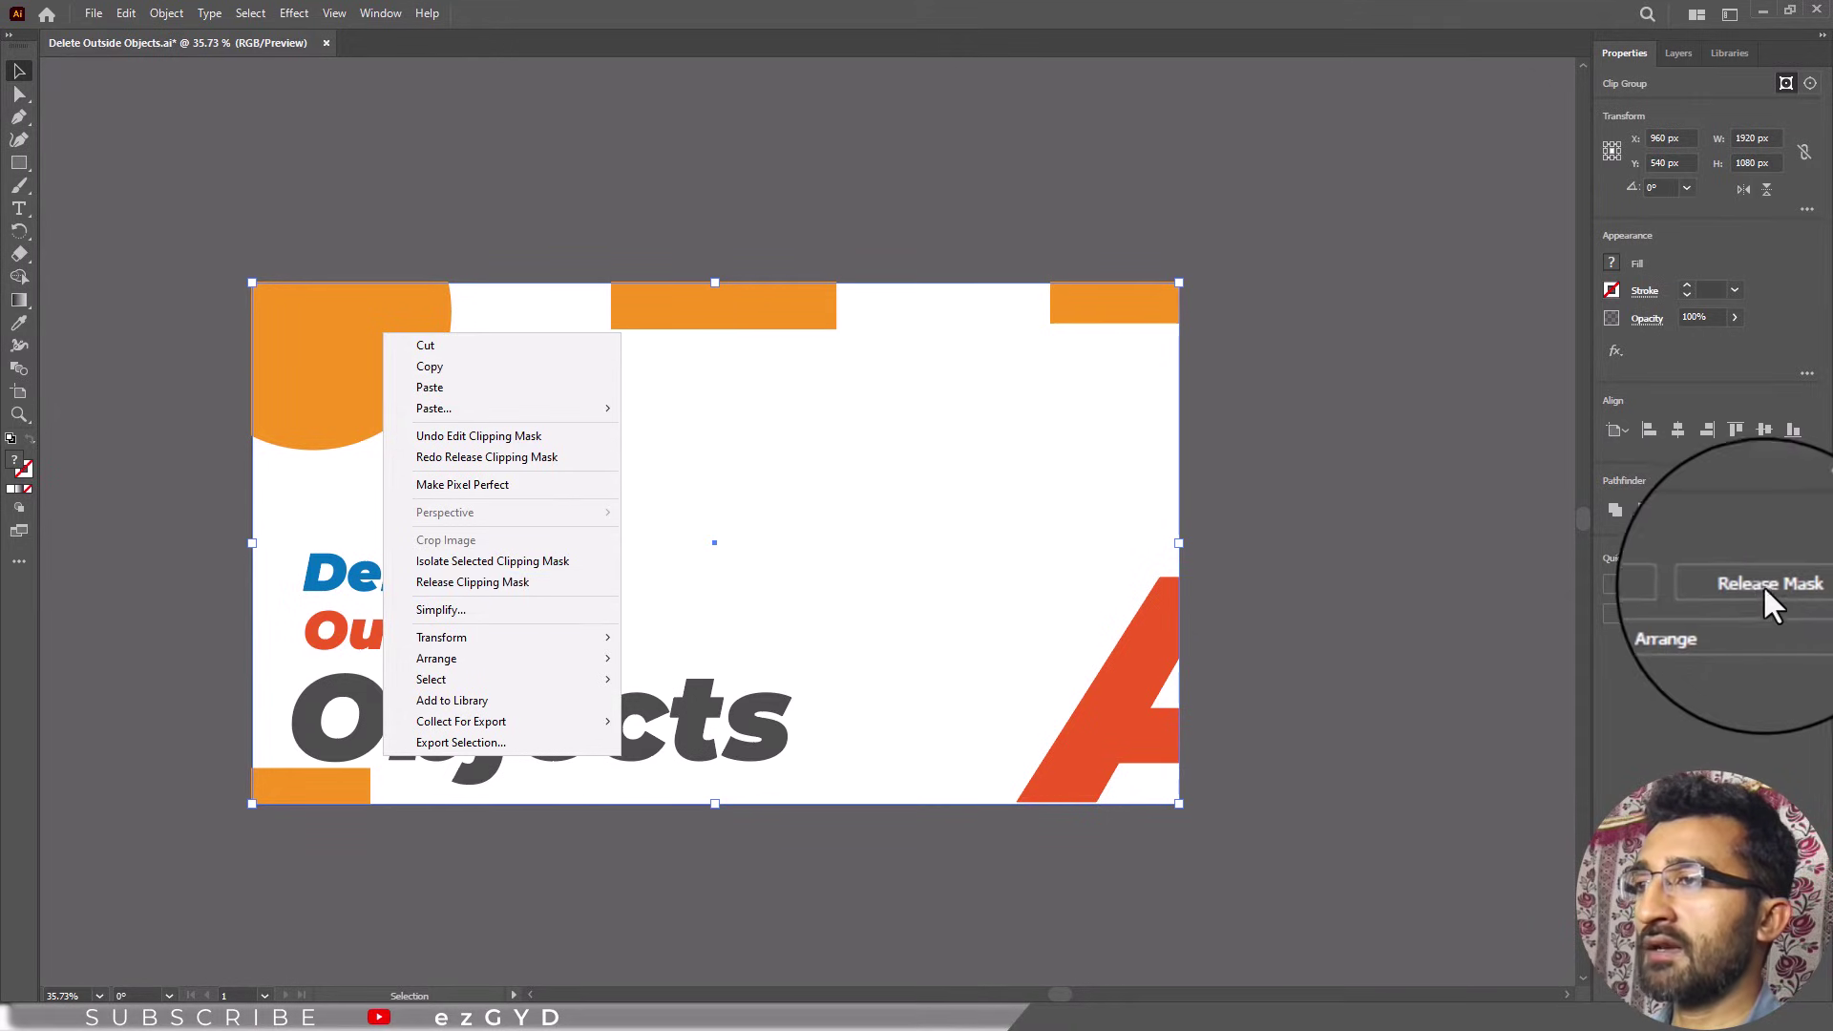
left_click(1802, 584)
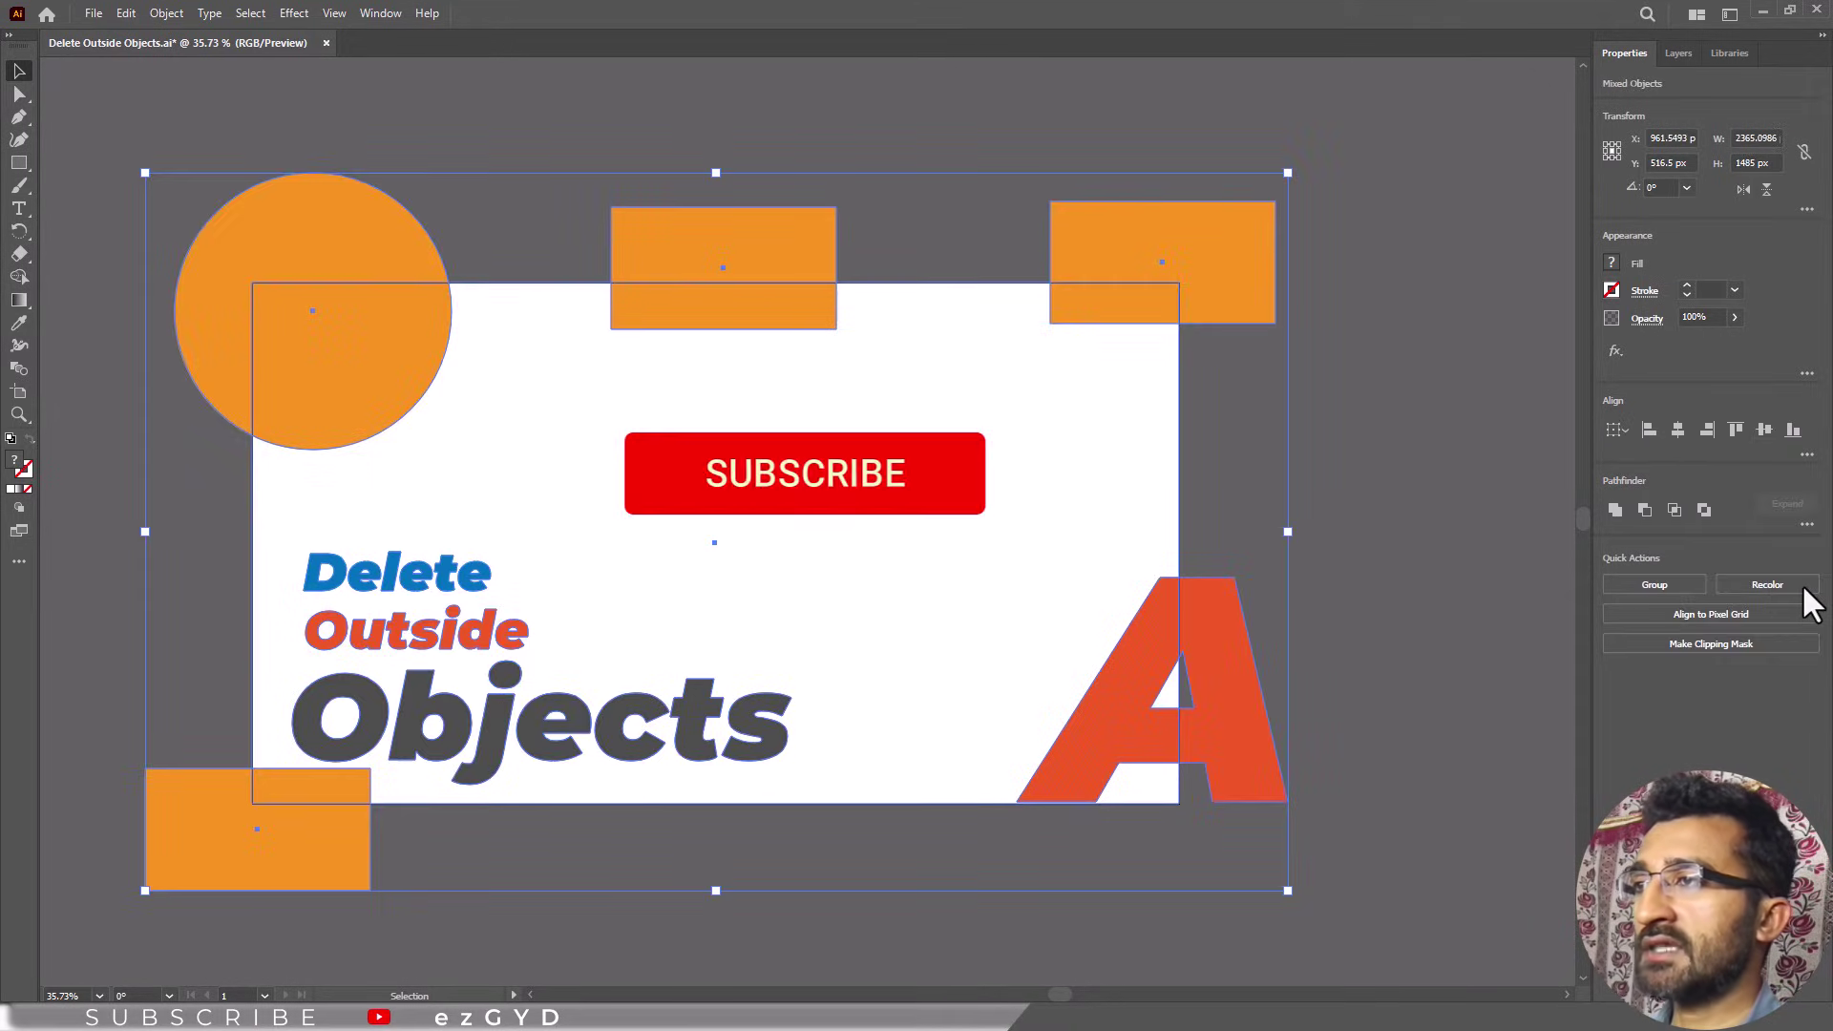
left_click(1242, 745)
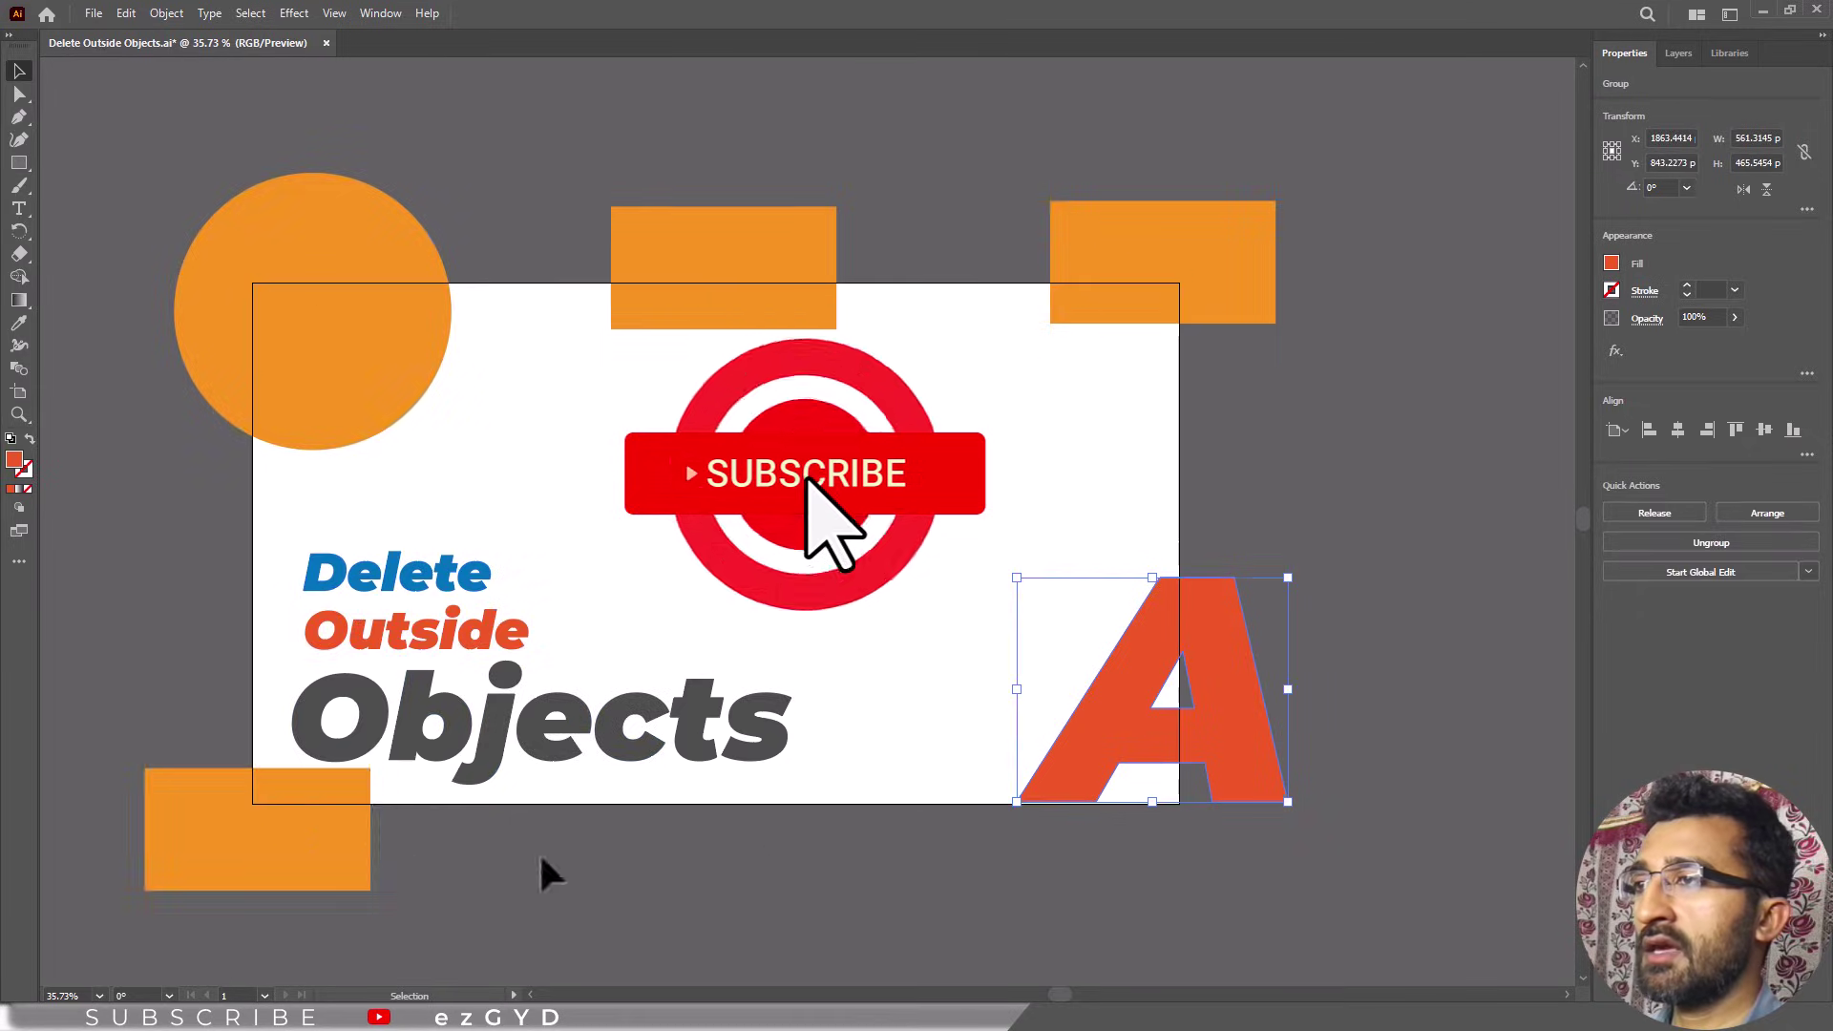
left_click(336, 859)
Draw an orange 1920 × 1076 px rectangle from the artboard's top-left to bottom-right corner.
left_click(323, 535)
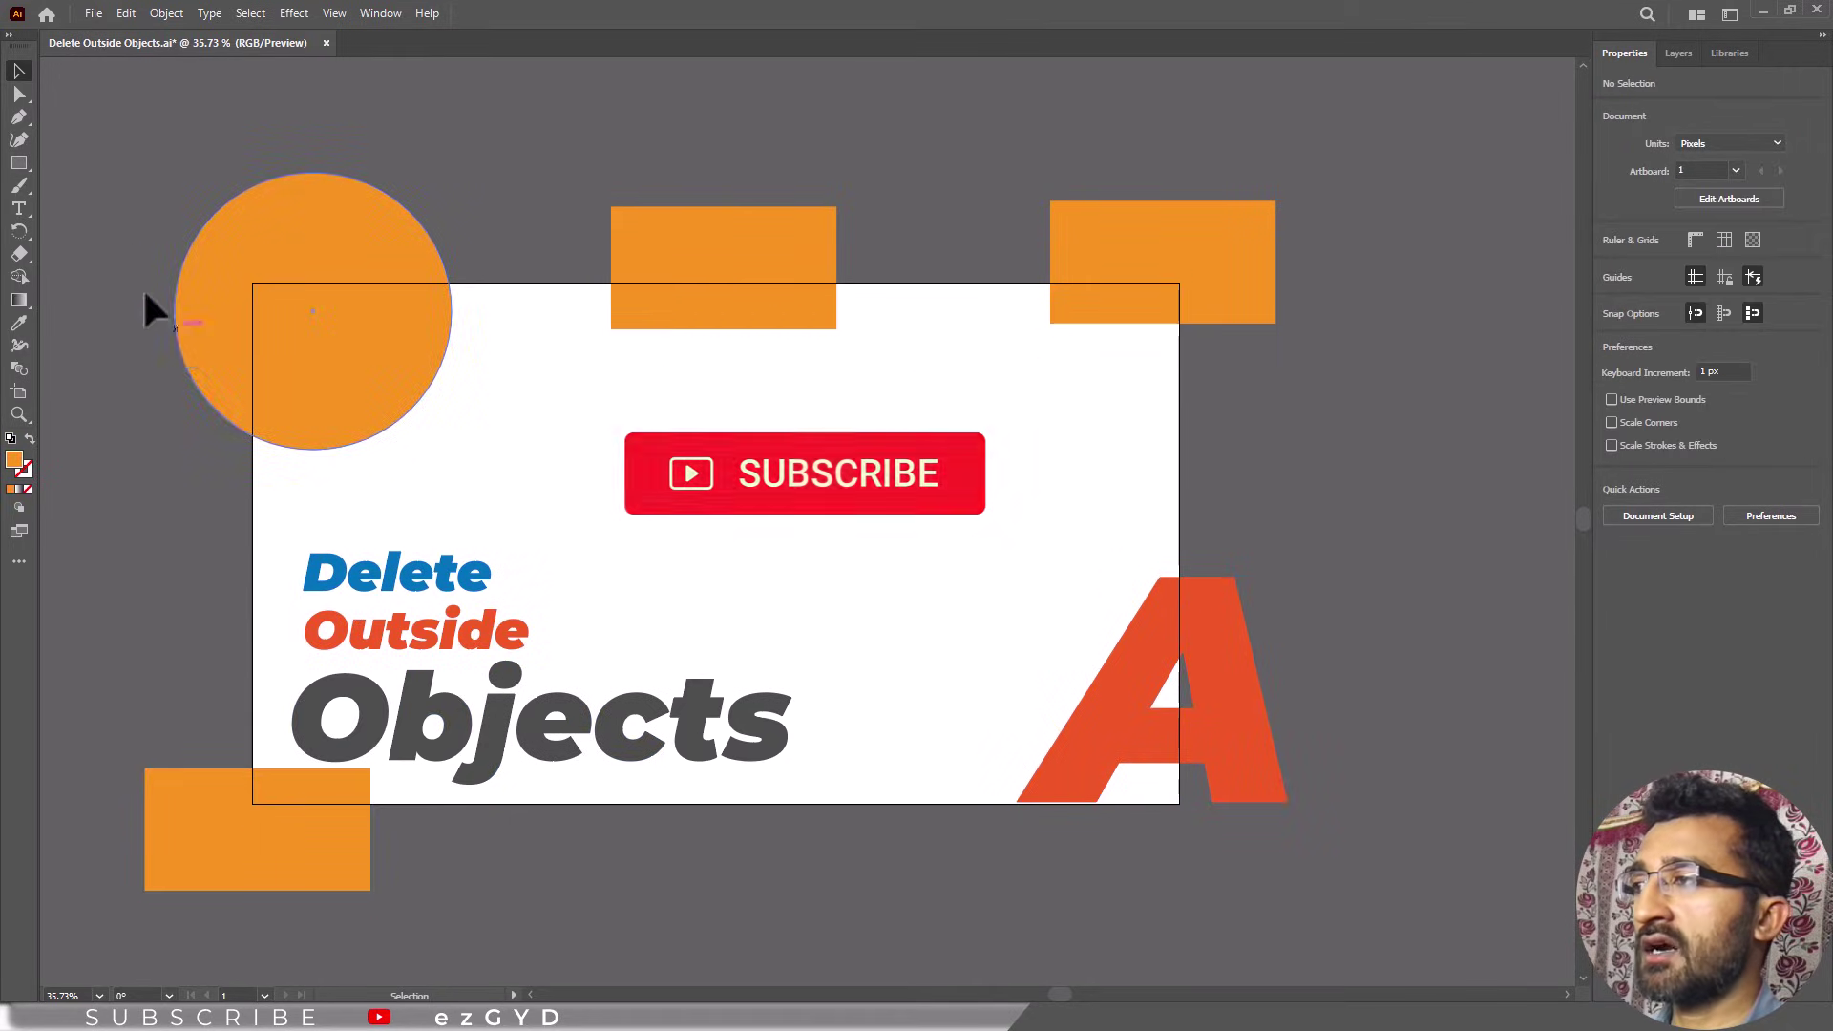
left_click(19, 163)
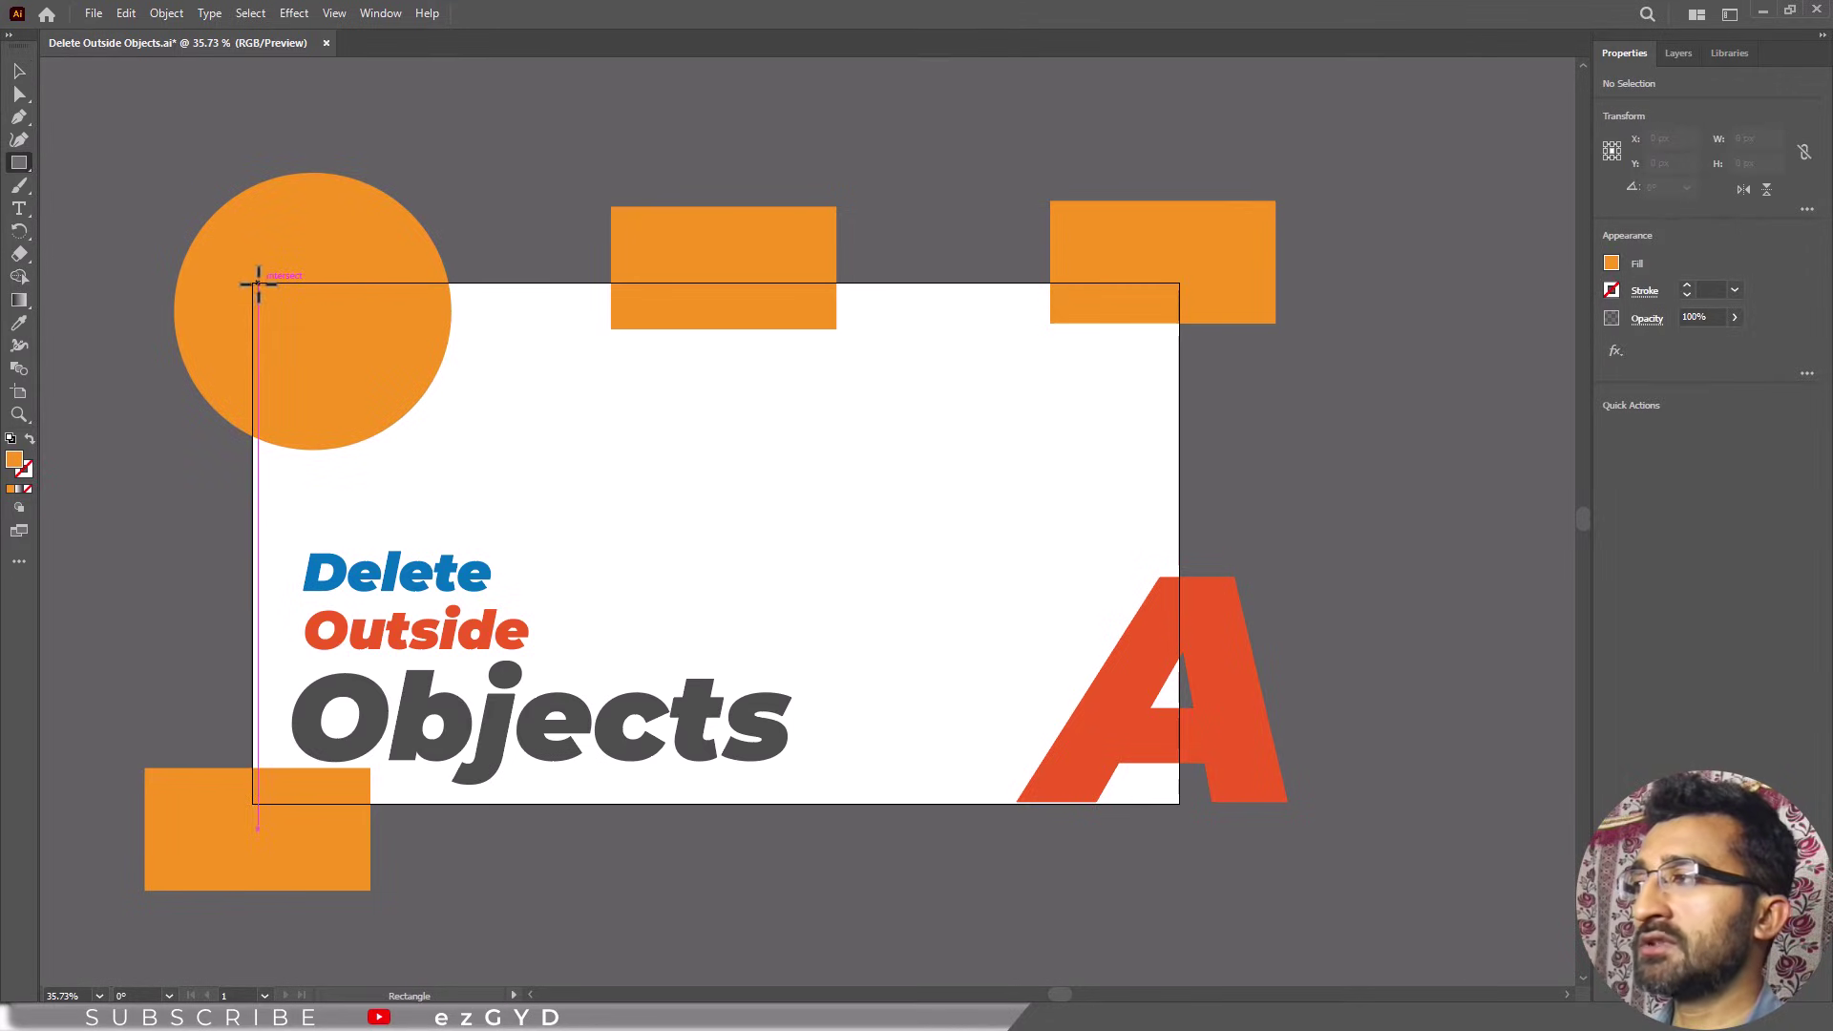
left_click_drag(254, 284, 1180, 804)
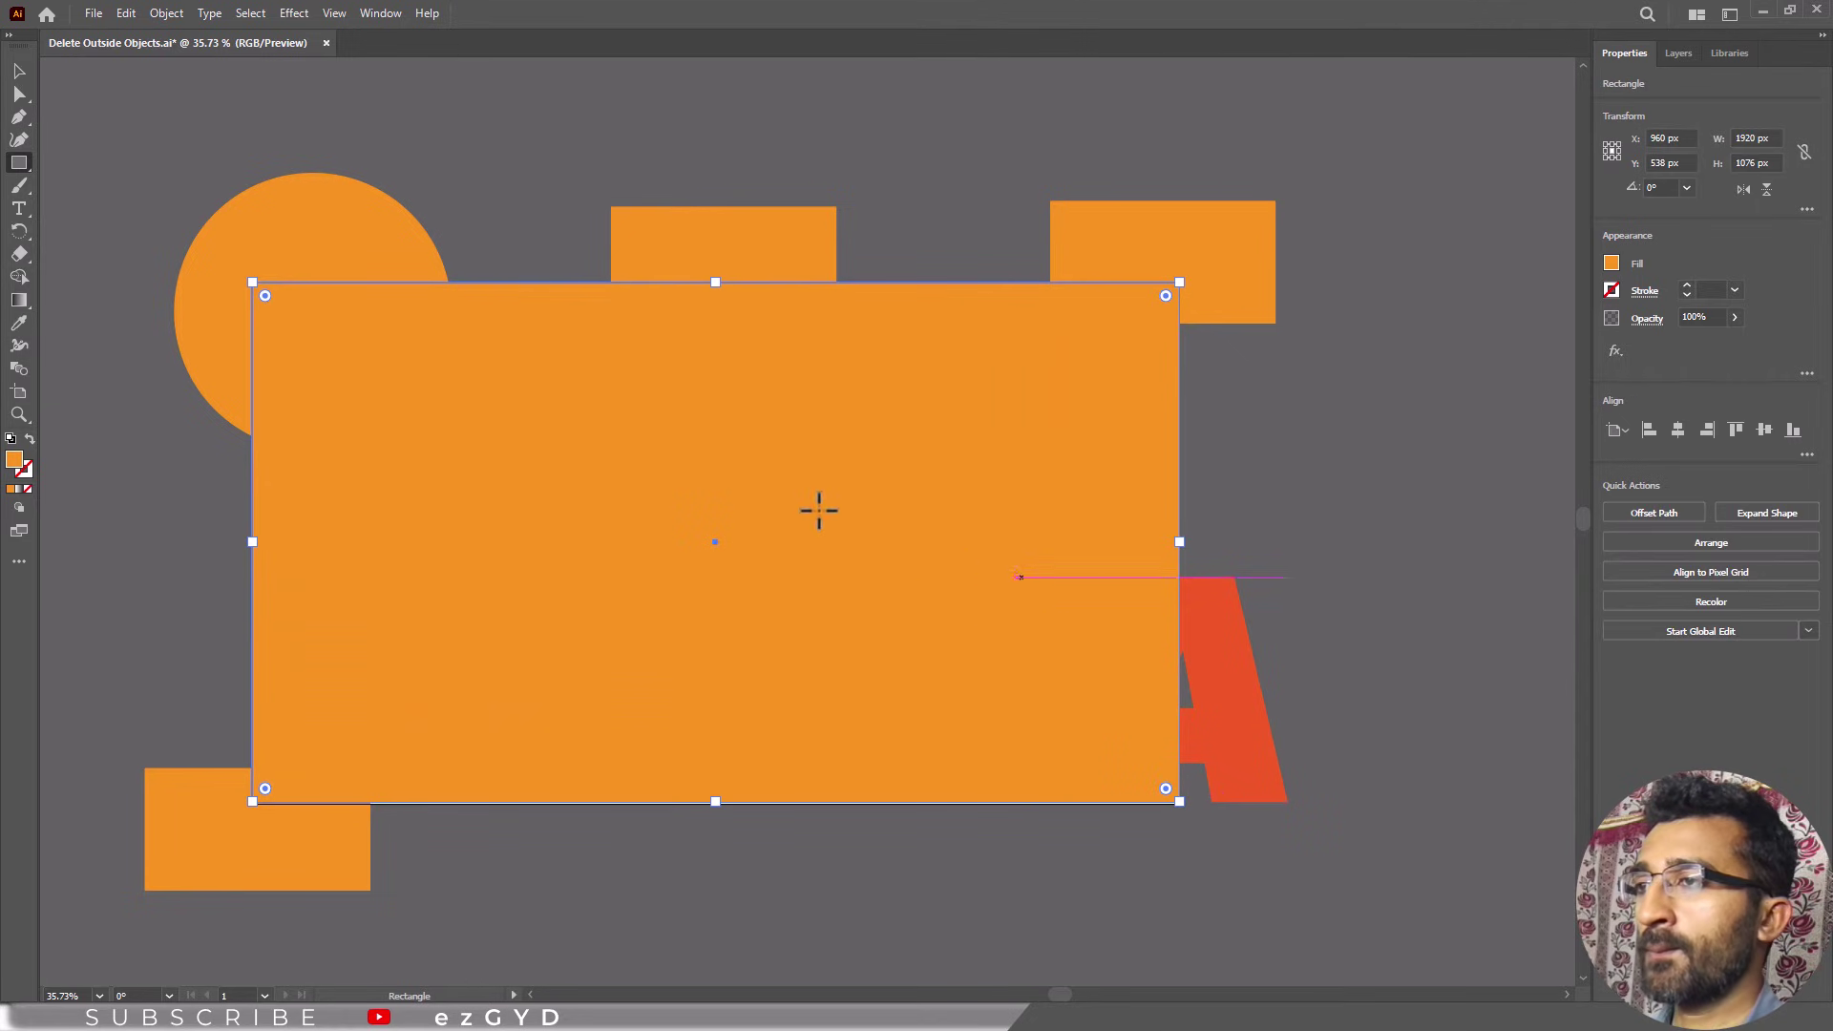
left_click(18, 71)
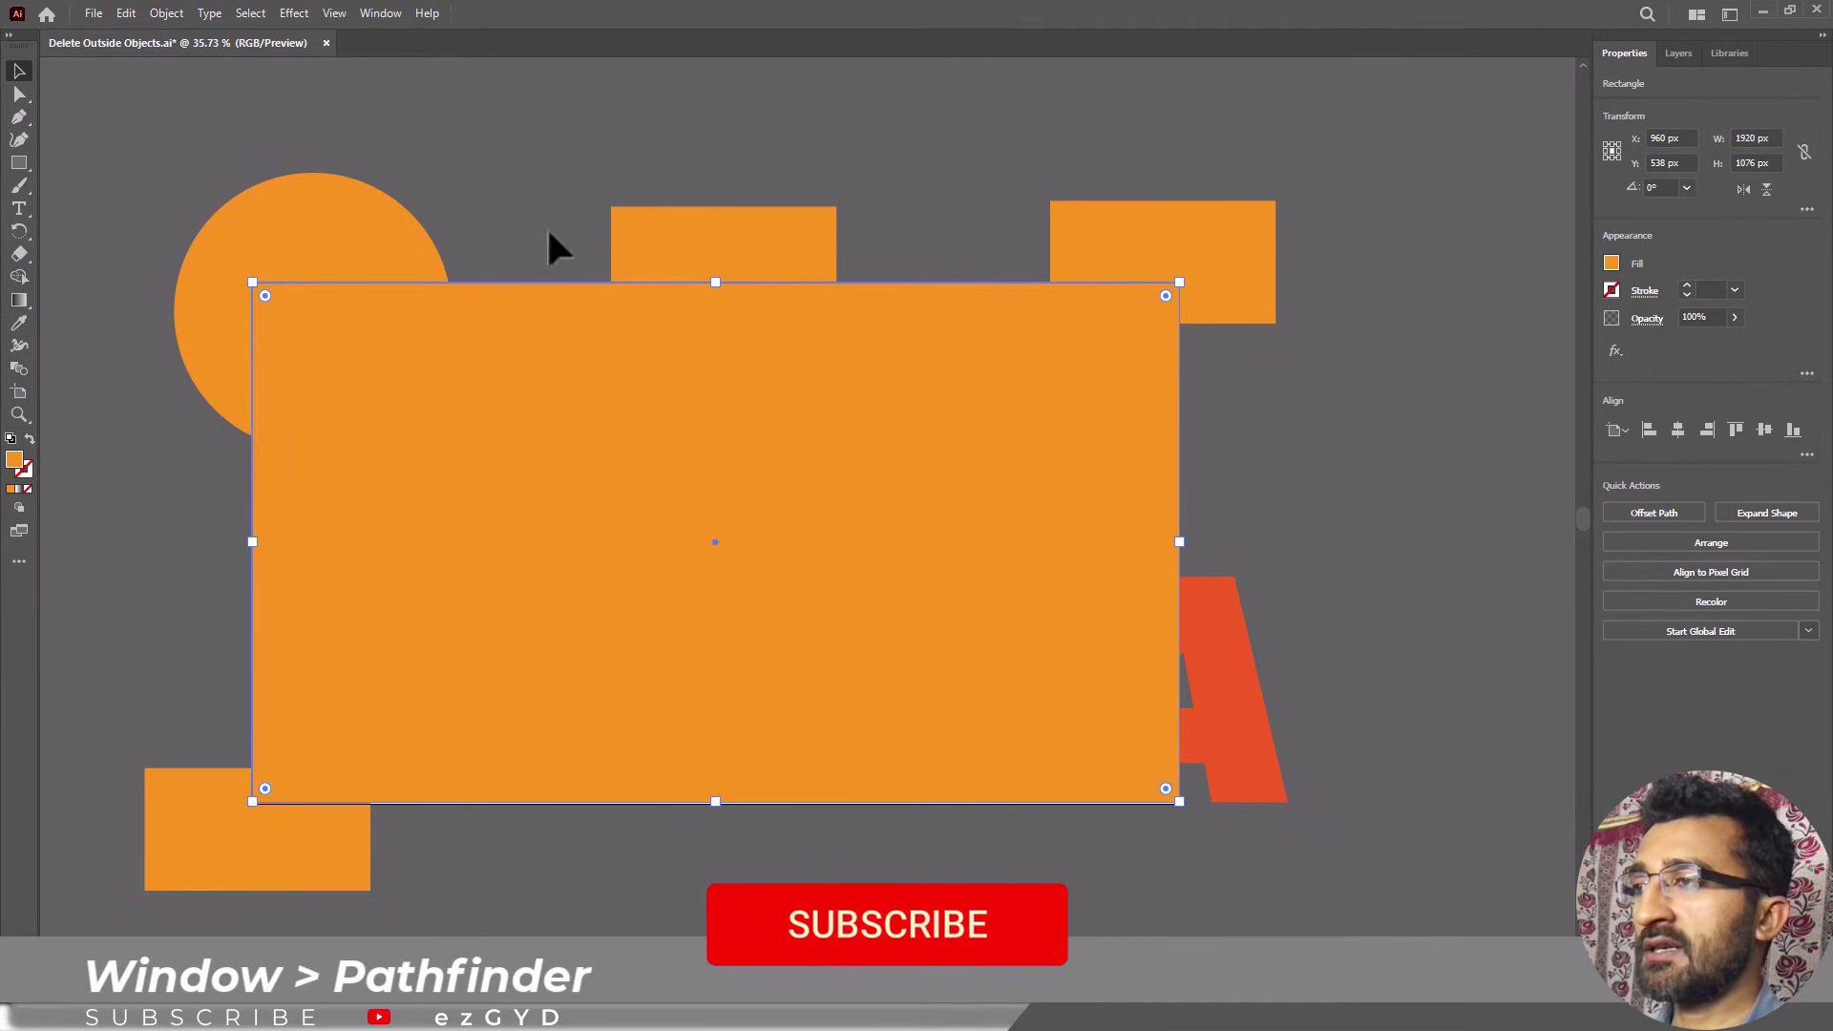
Select all artwork and apply Pathfinder Crop, trimming everything to the top artboard-sized rectangle.
key("ctrl+a")
left_click(379, 14)
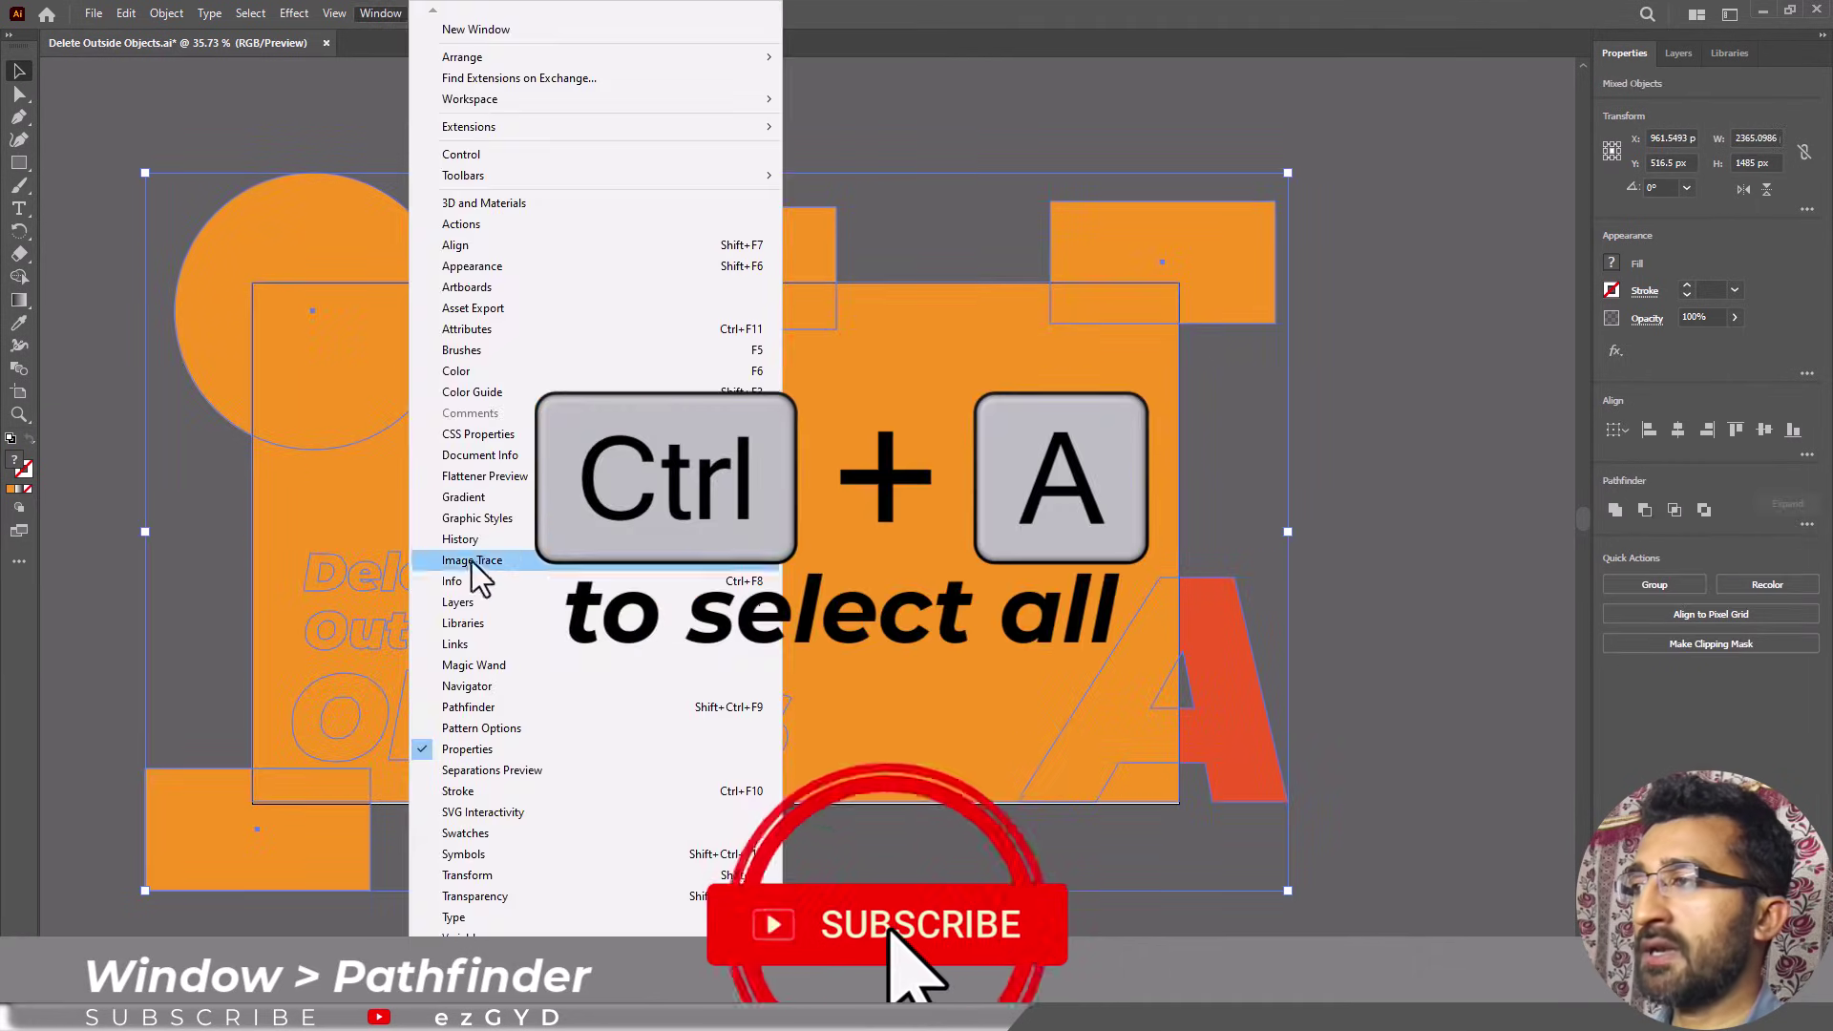
left_click(495, 710)
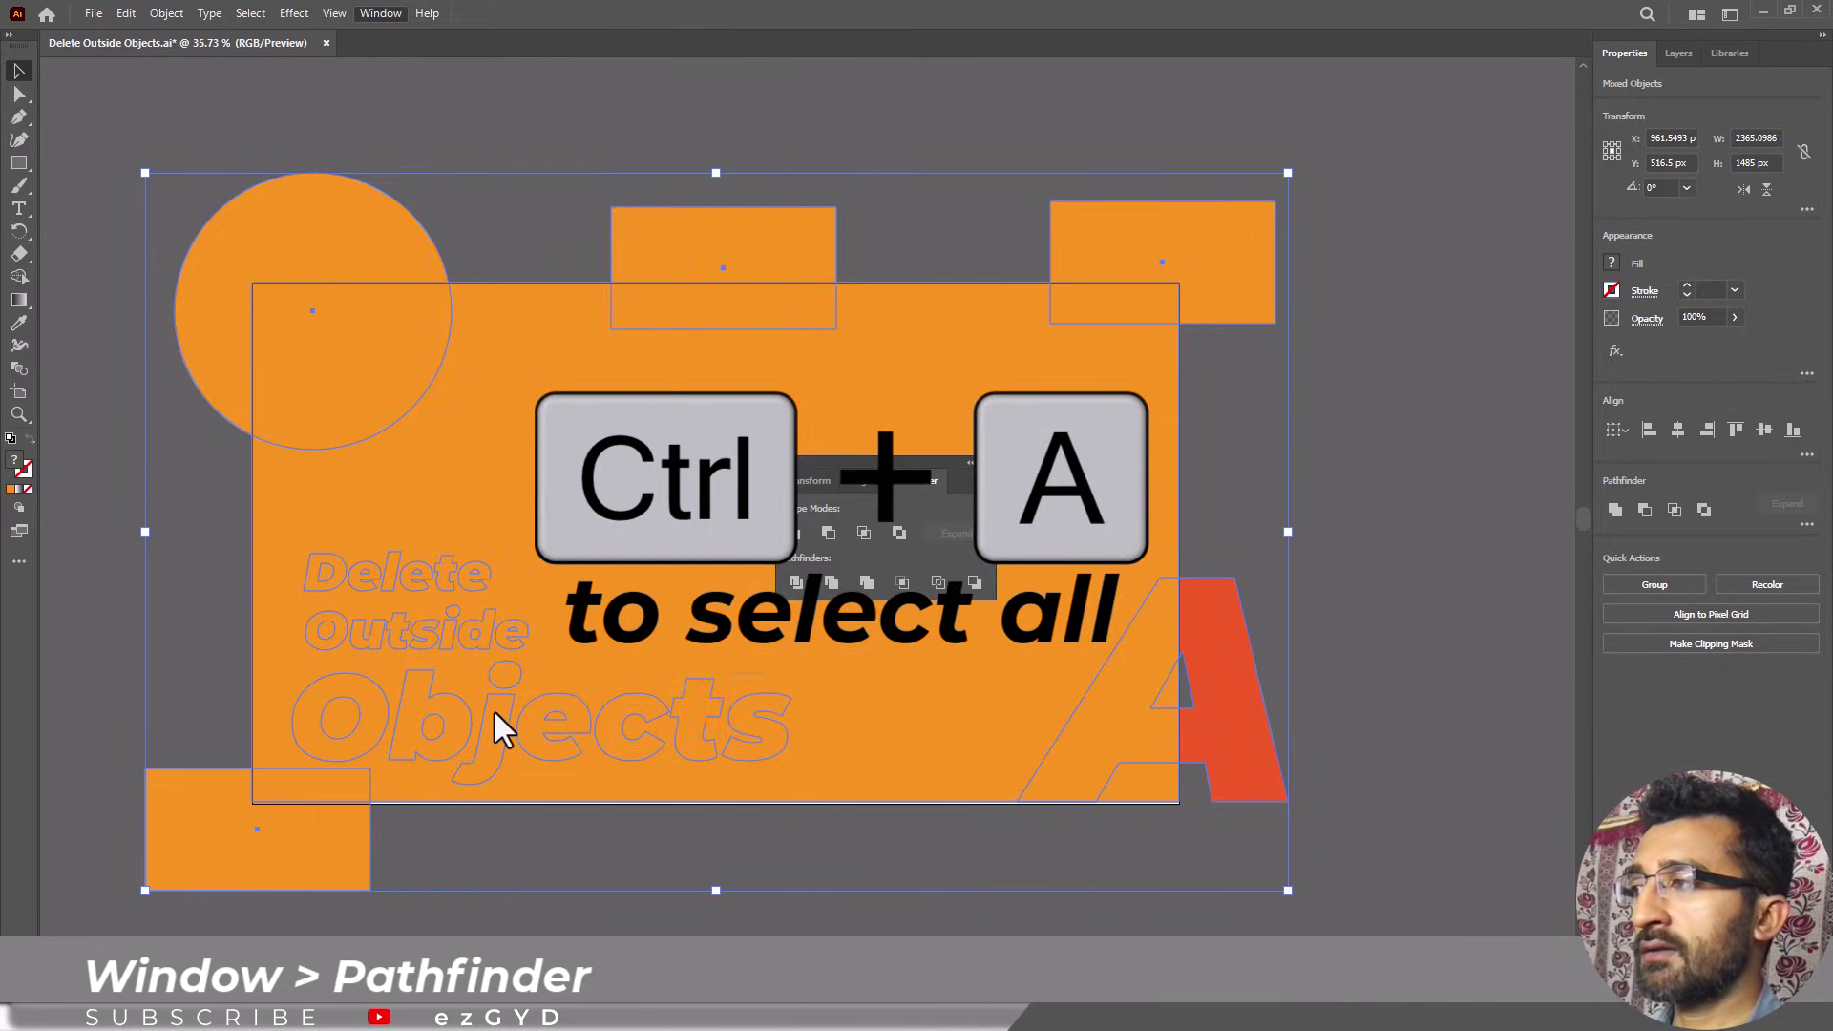
left_click(909, 582)
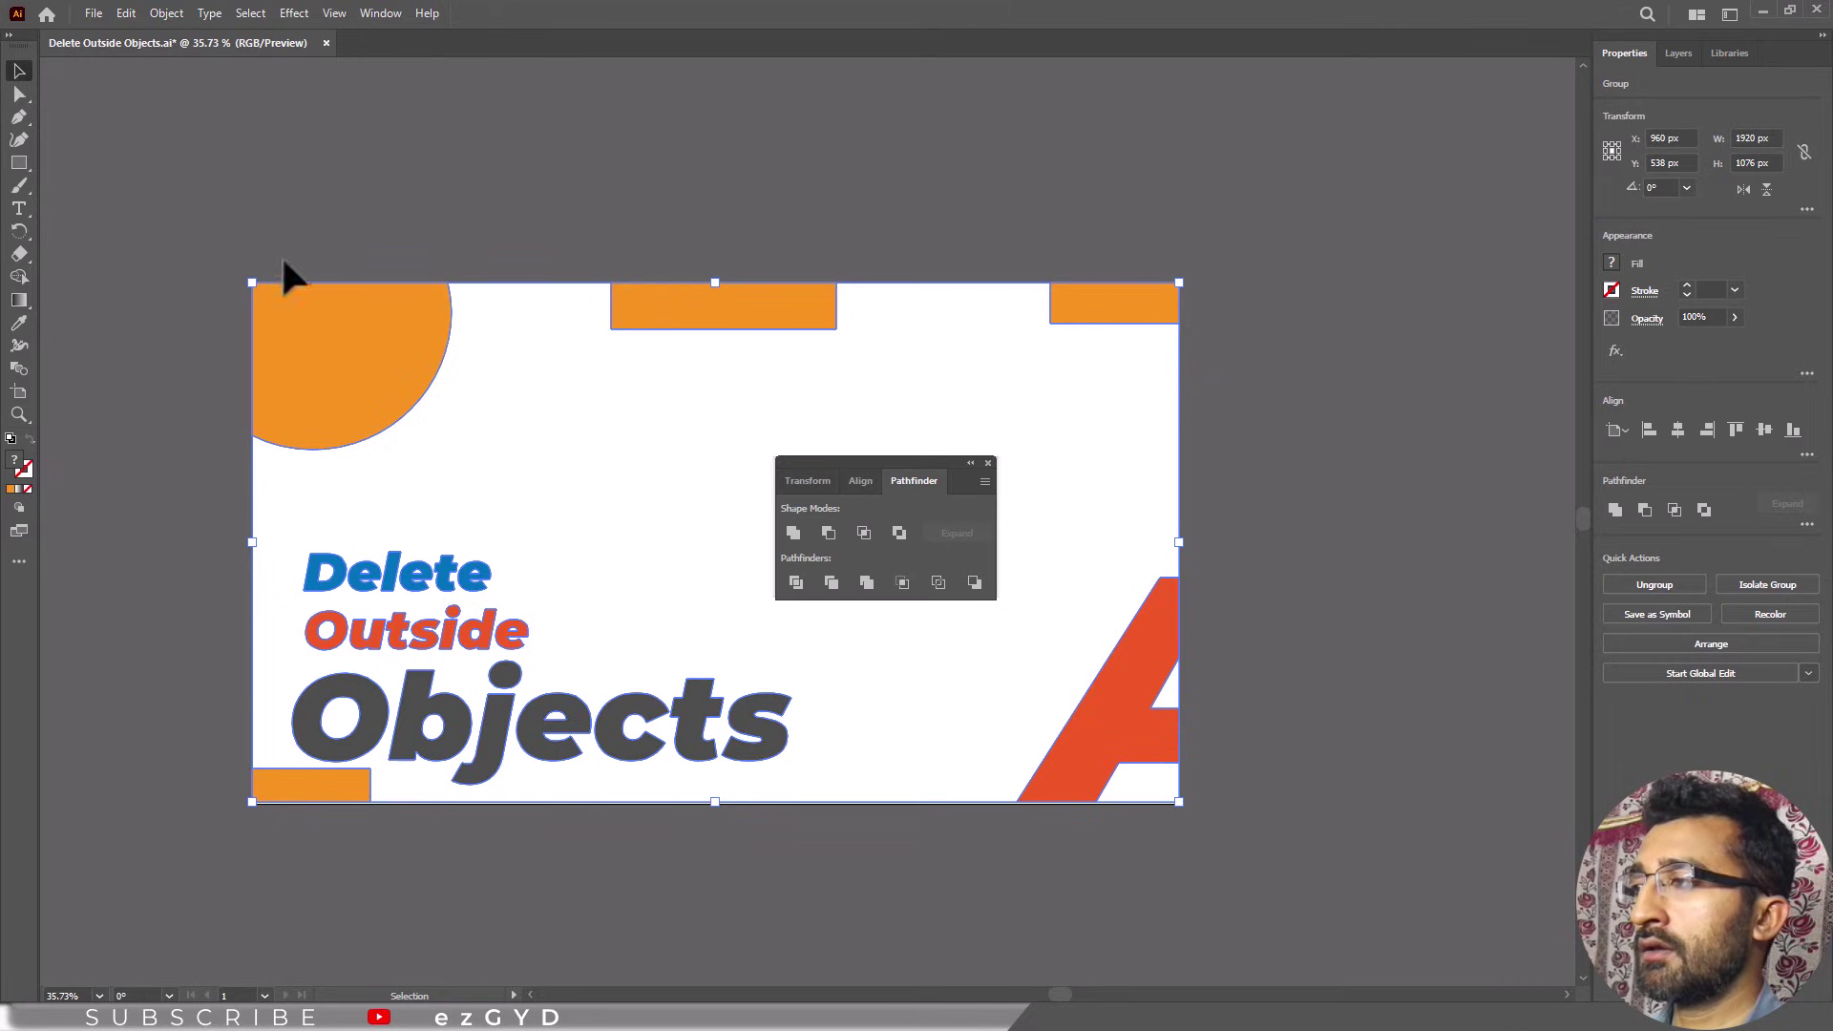
Ungroup the cropped artwork and move the Pathfinder panel off the artwork.
right_click(333, 338)
left_click(411, 586)
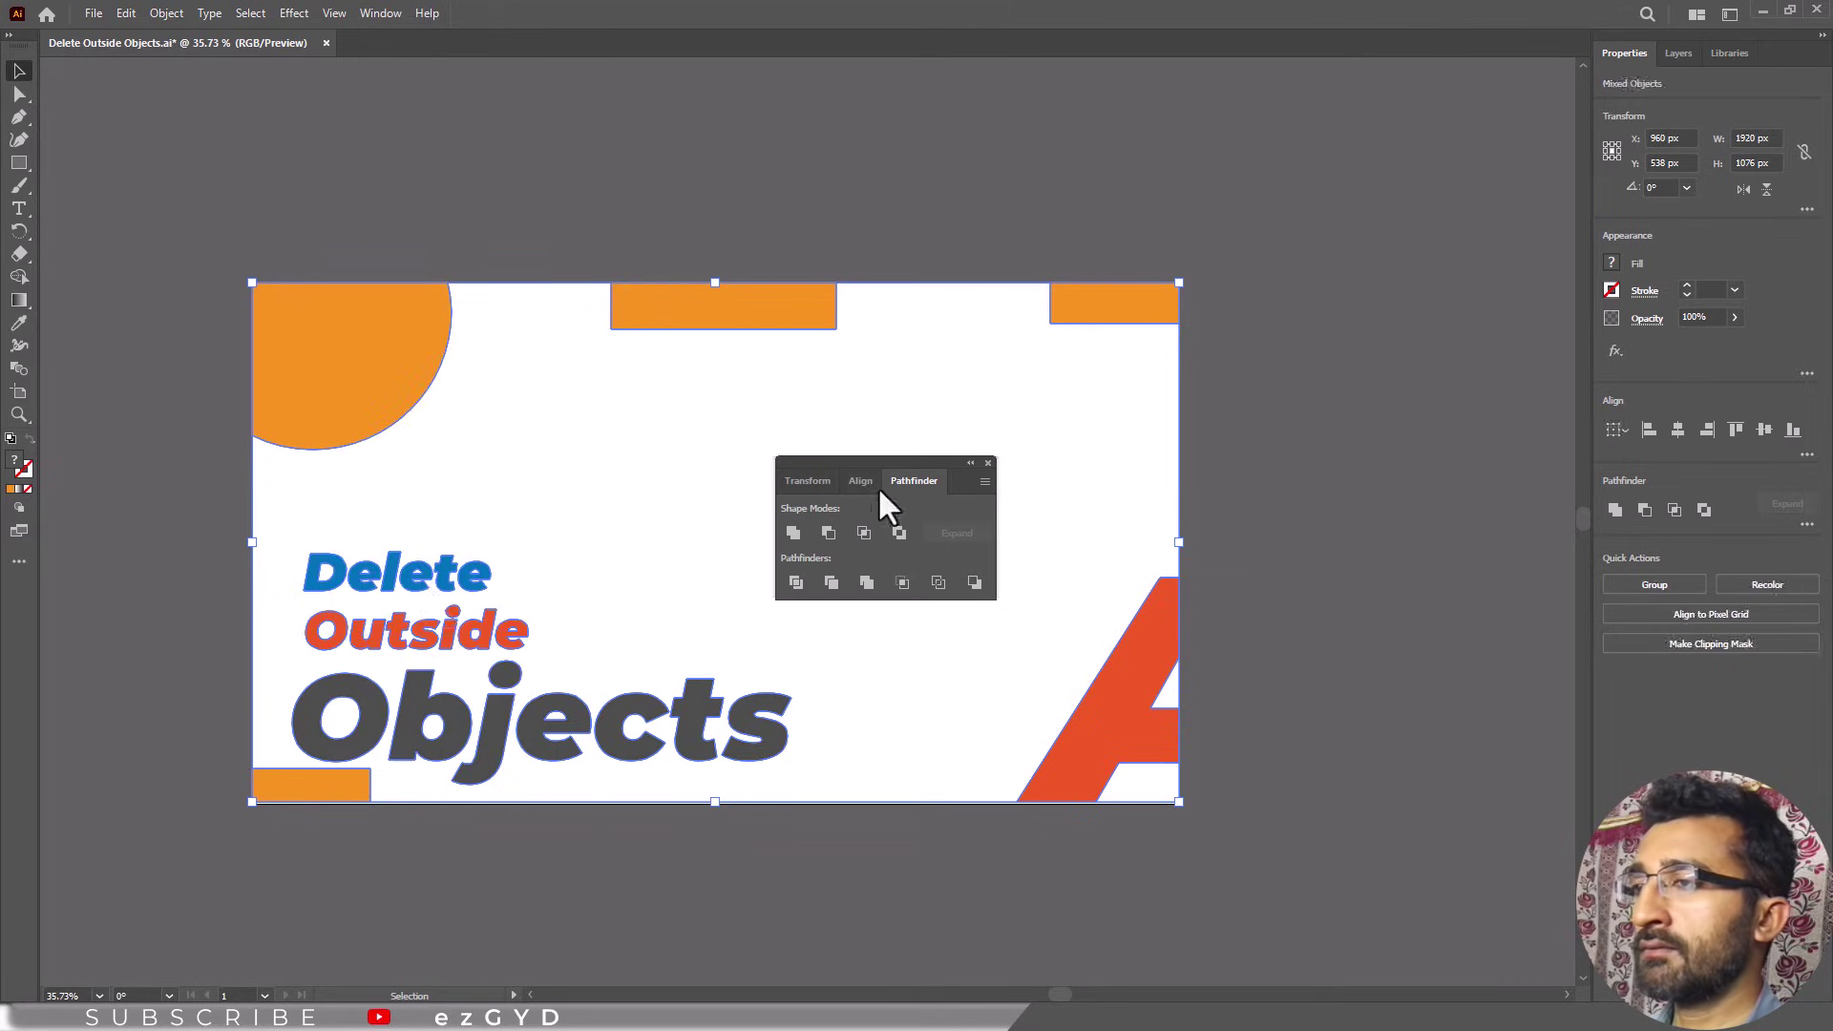
left_click_drag(884, 460, 921, 112)
left_click(646, 573)
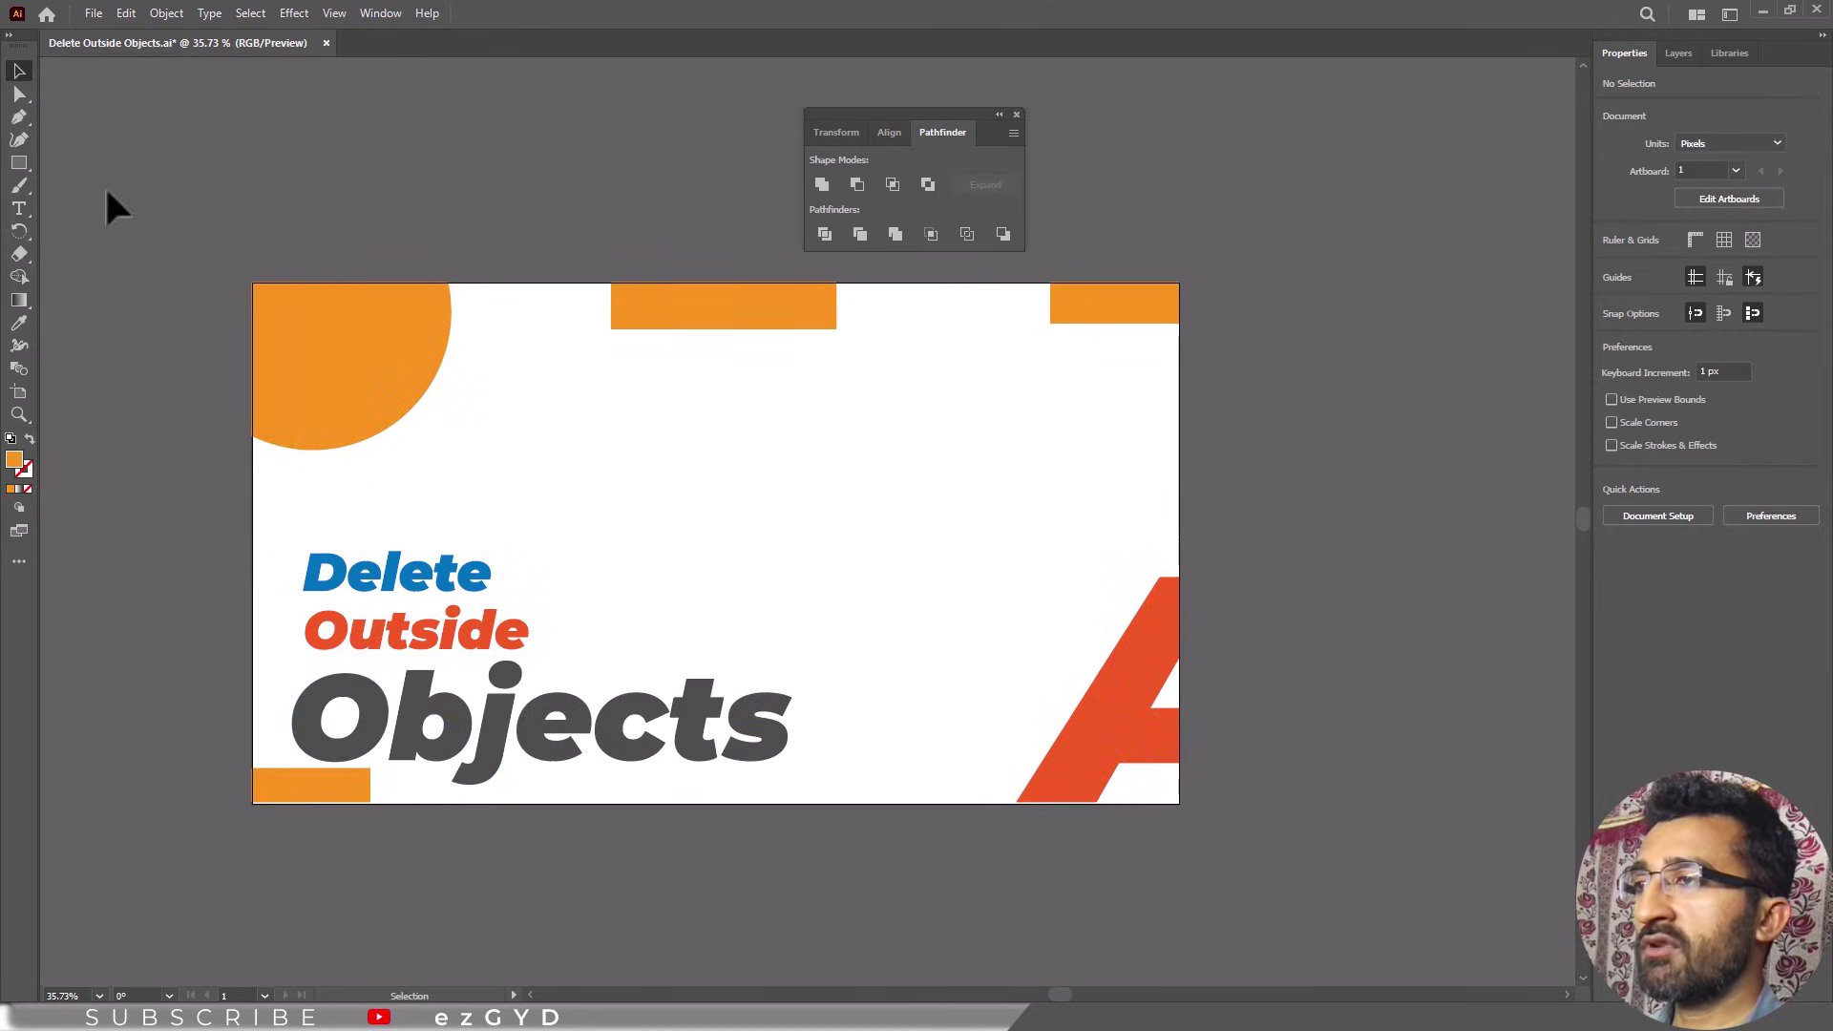
Test-move the red A fragment and orange circle piece with Direct Selection, undoing each move.
left_click(19, 93)
left_click(1166, 682)
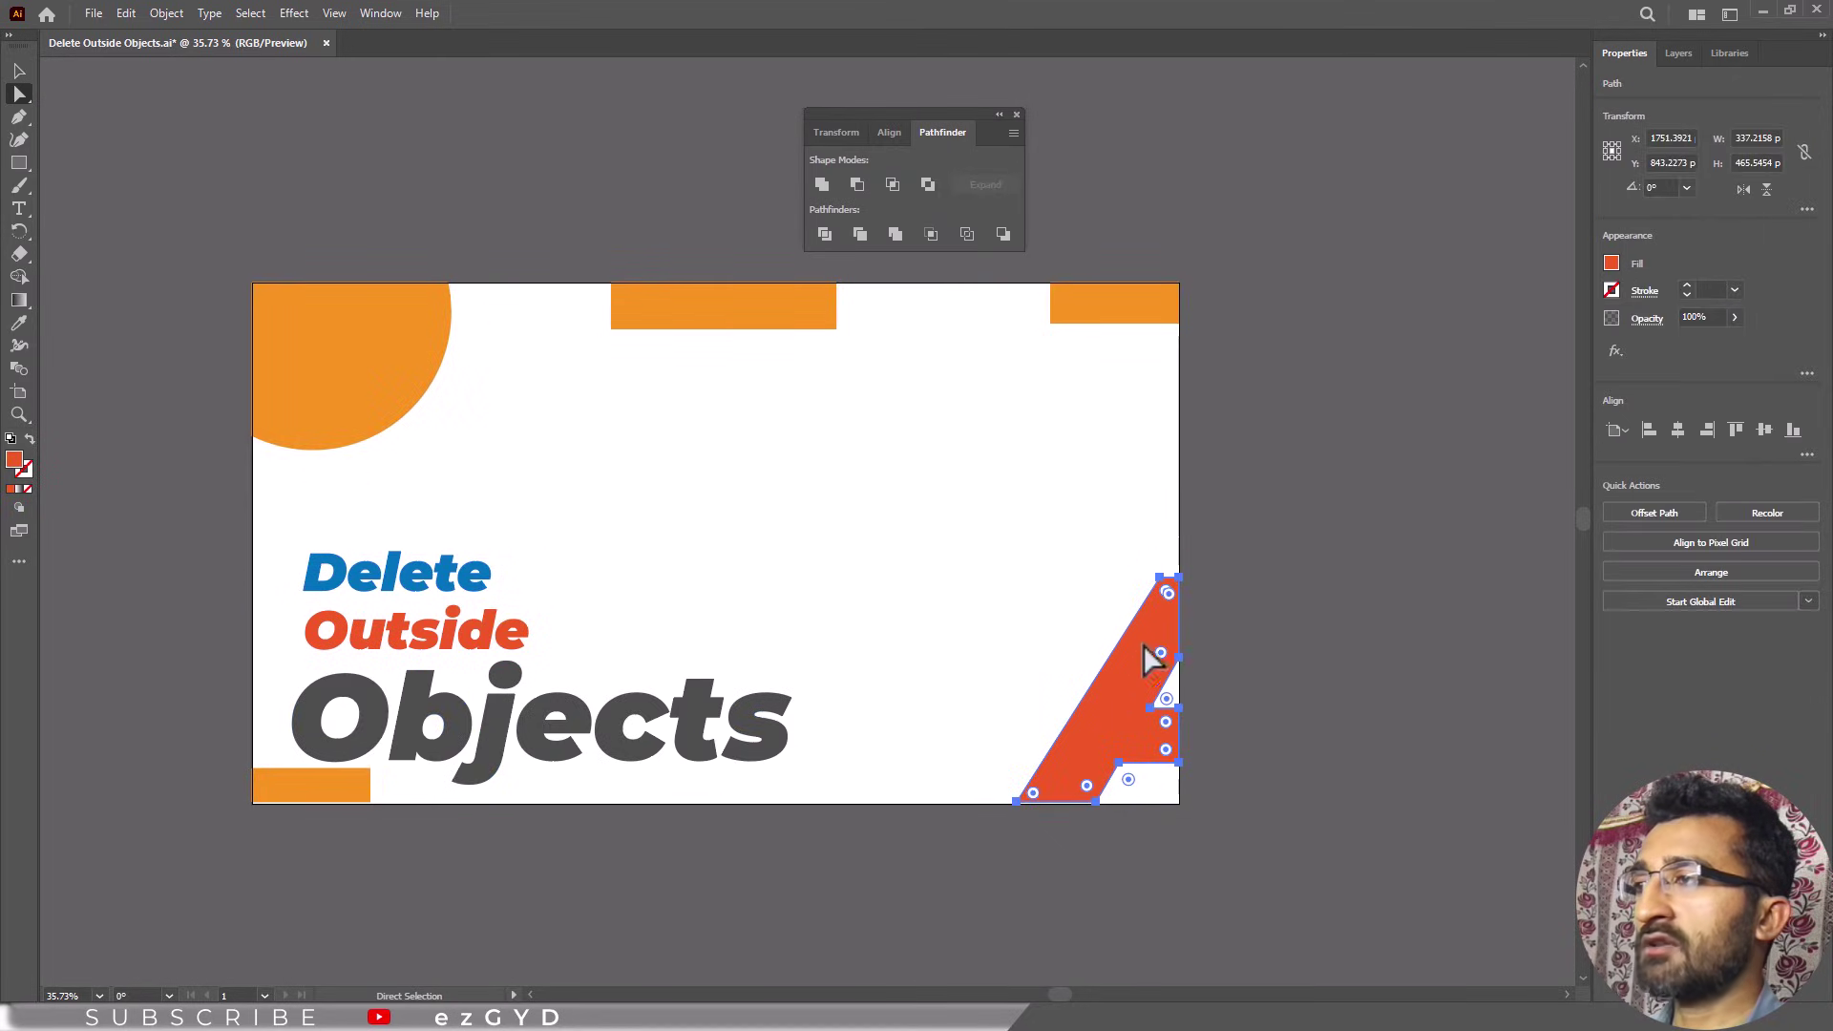
left_click_drag(1161, 734, 1044, 621)
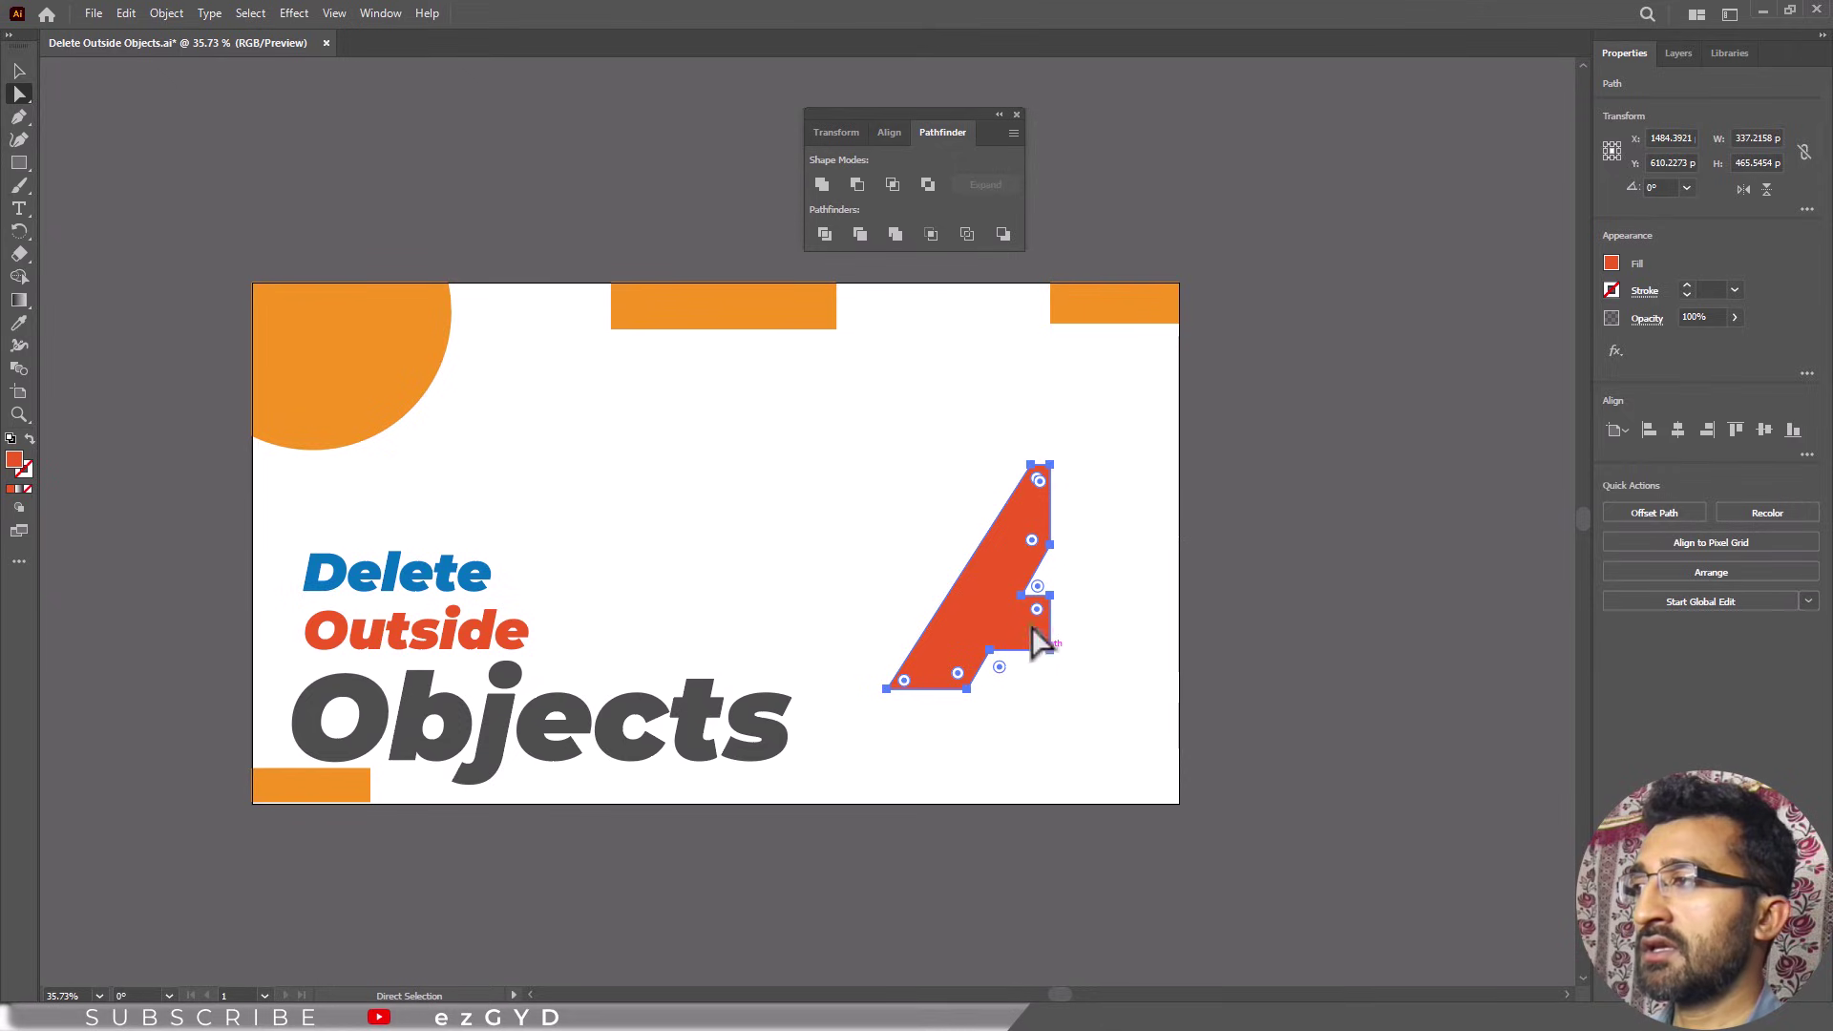
key("v")
key("ctrl+z")
left_click(356, 417)
left_click_drag(356, 417, 499, 471)
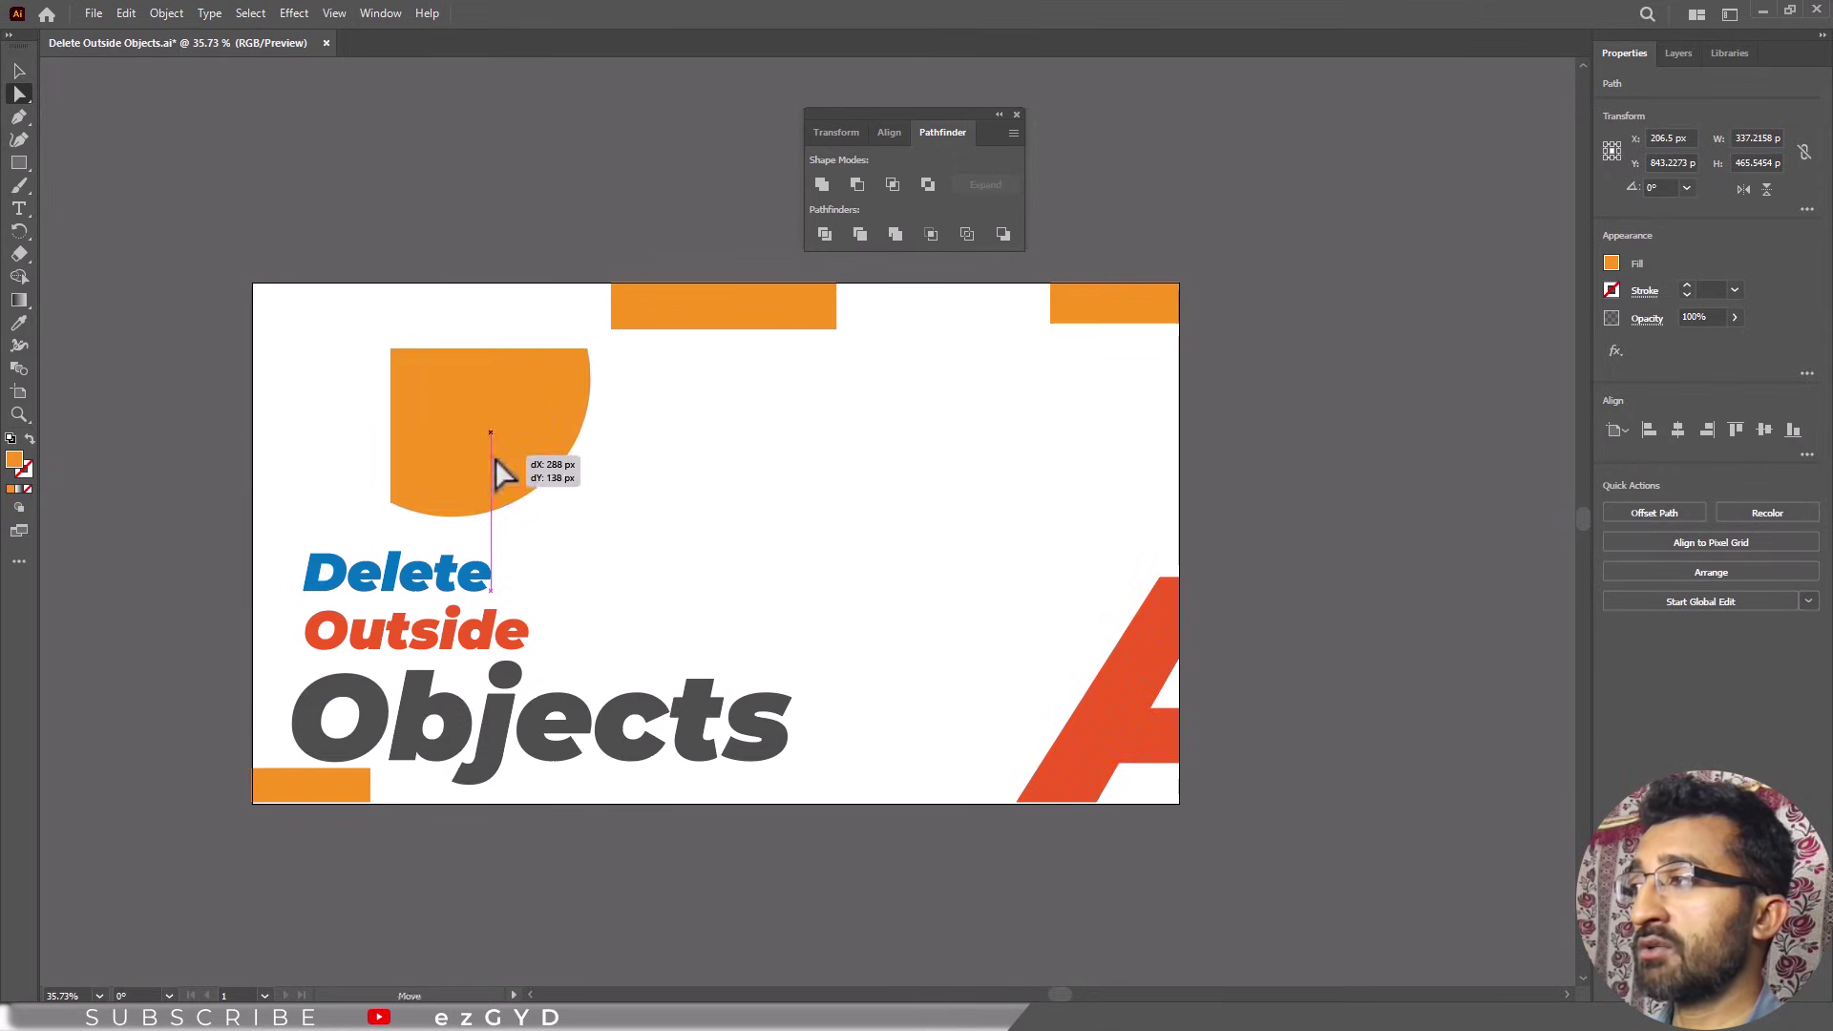
key("ctrl+z")
Drag the red A fragment up near the artboard centre to reveal its trimmed edges.
left_click(360, 777)
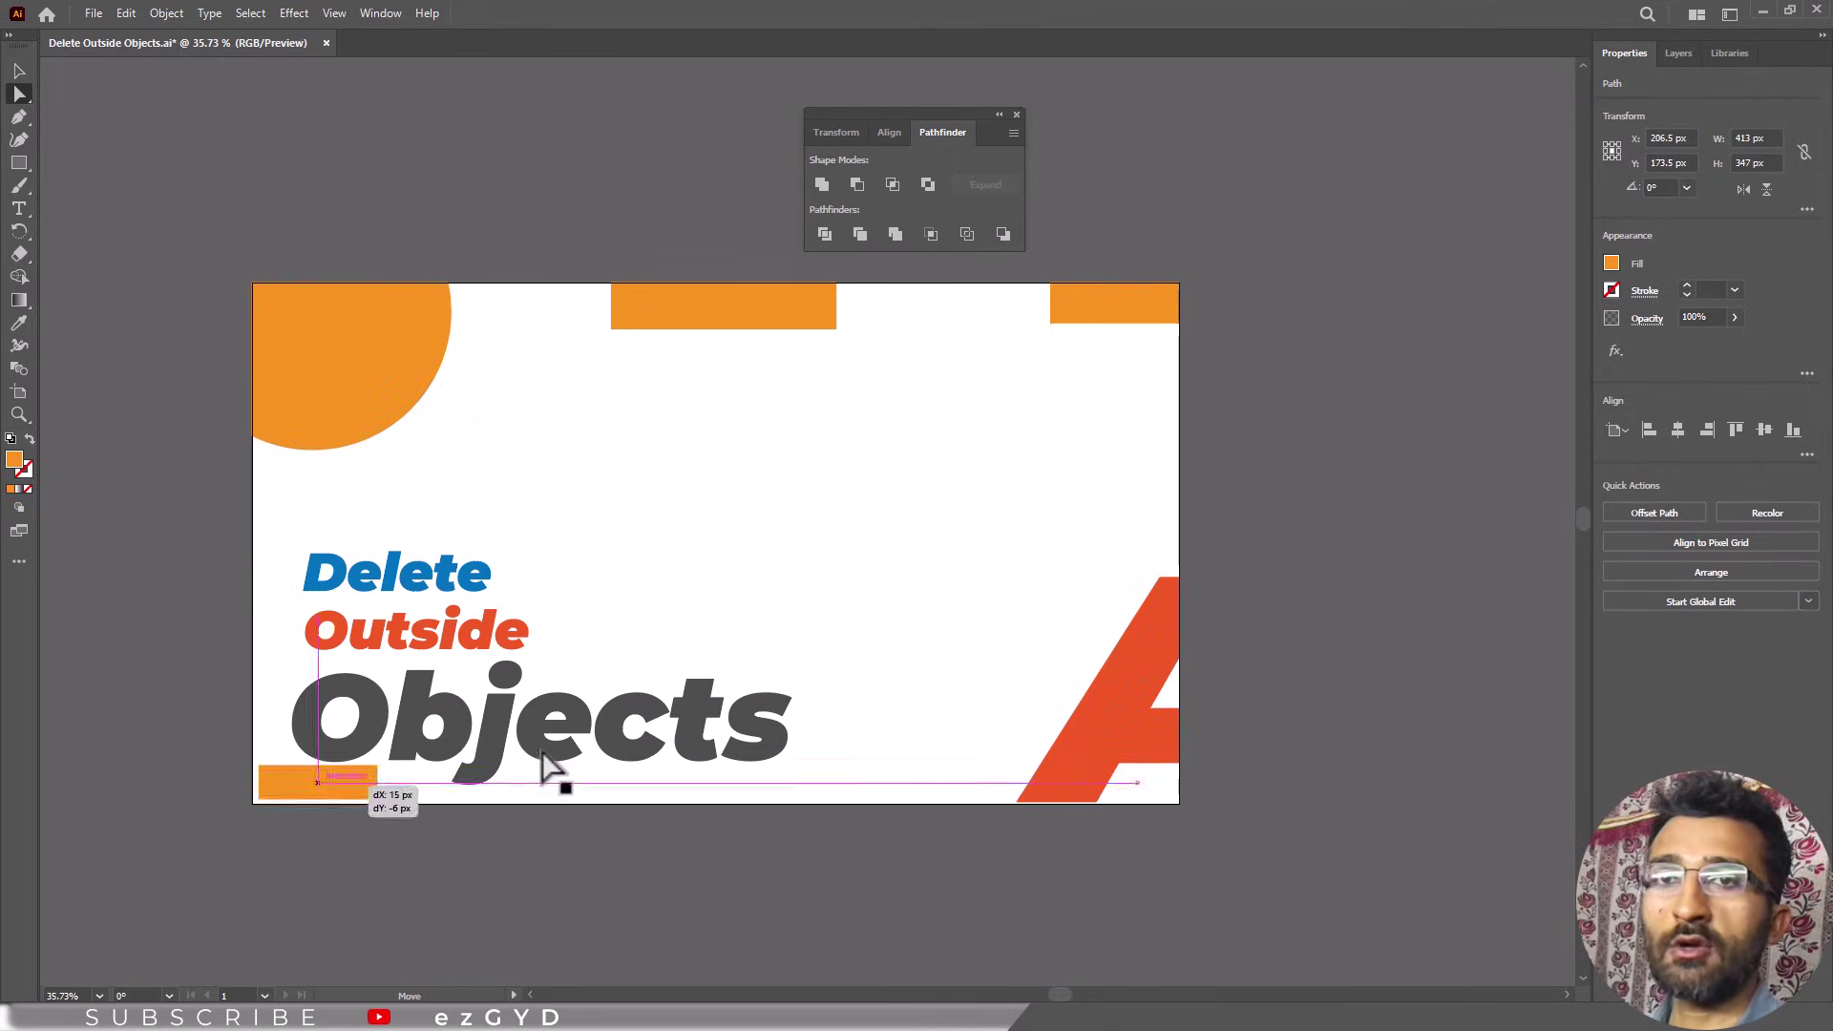
key("v")
key("a")
left_click_drag(1131, 716, 932, 601)
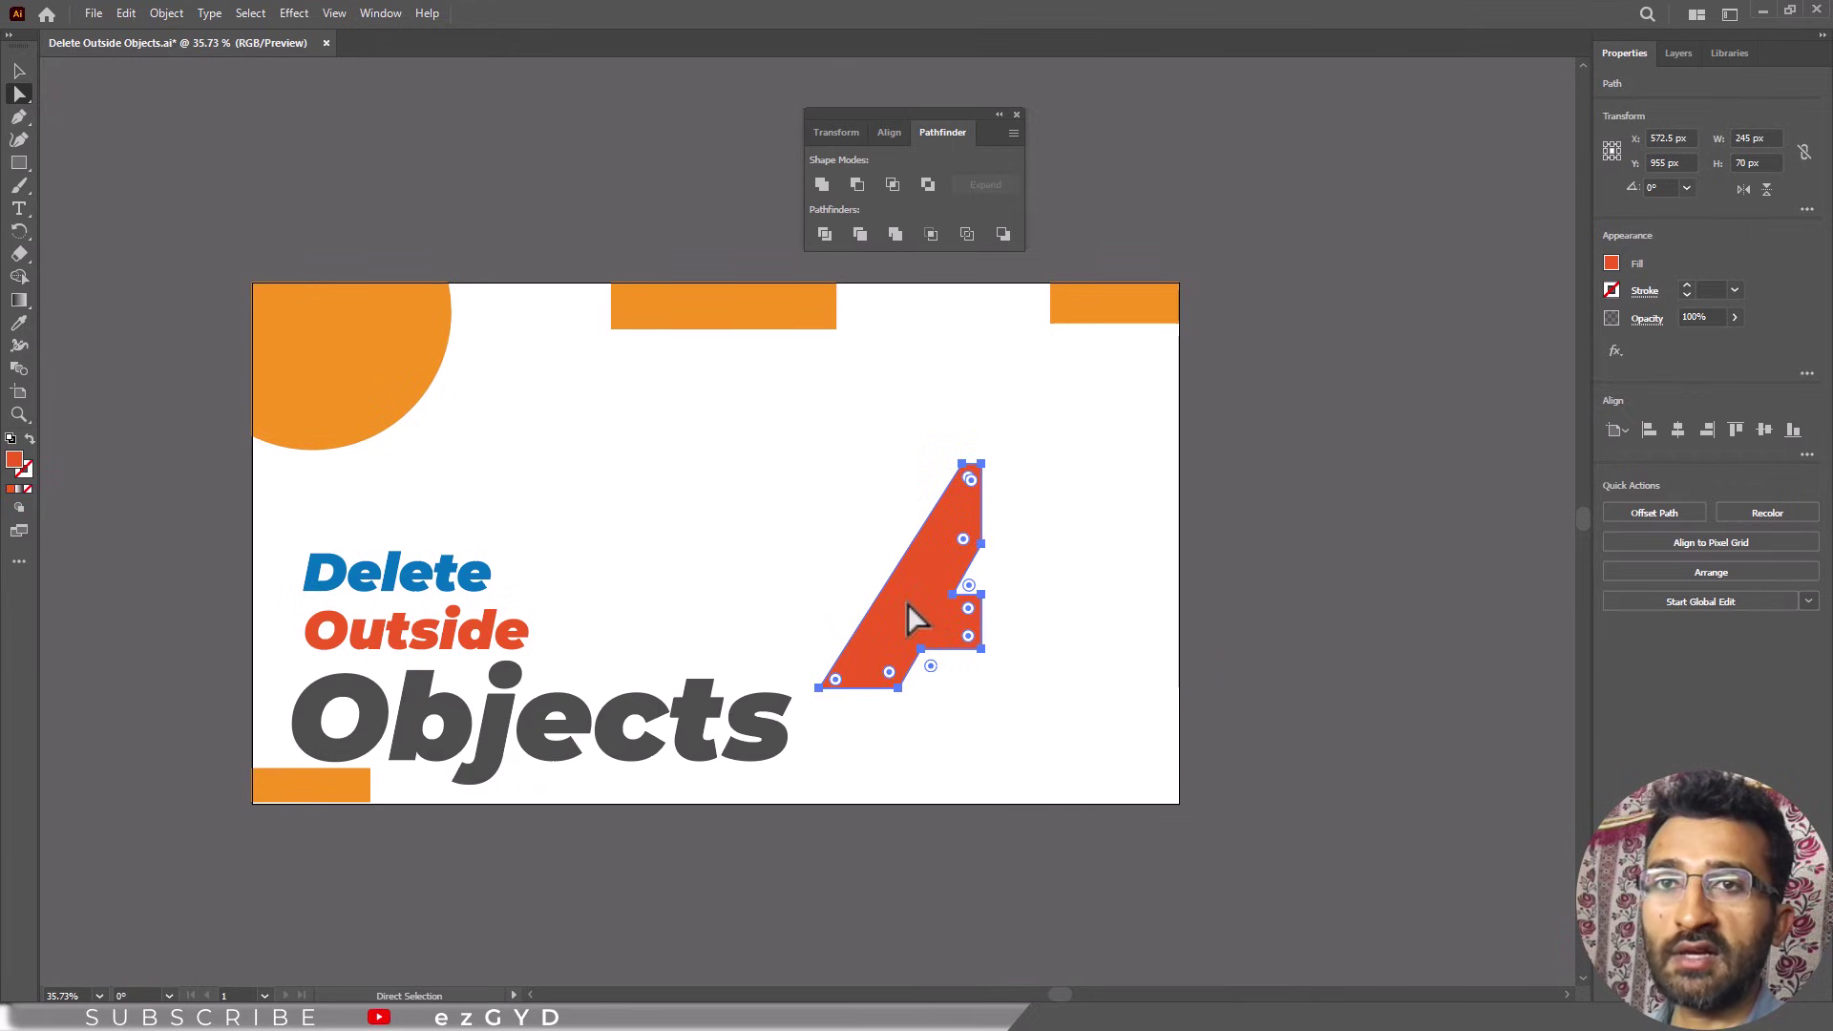
left_click(1275, 606)
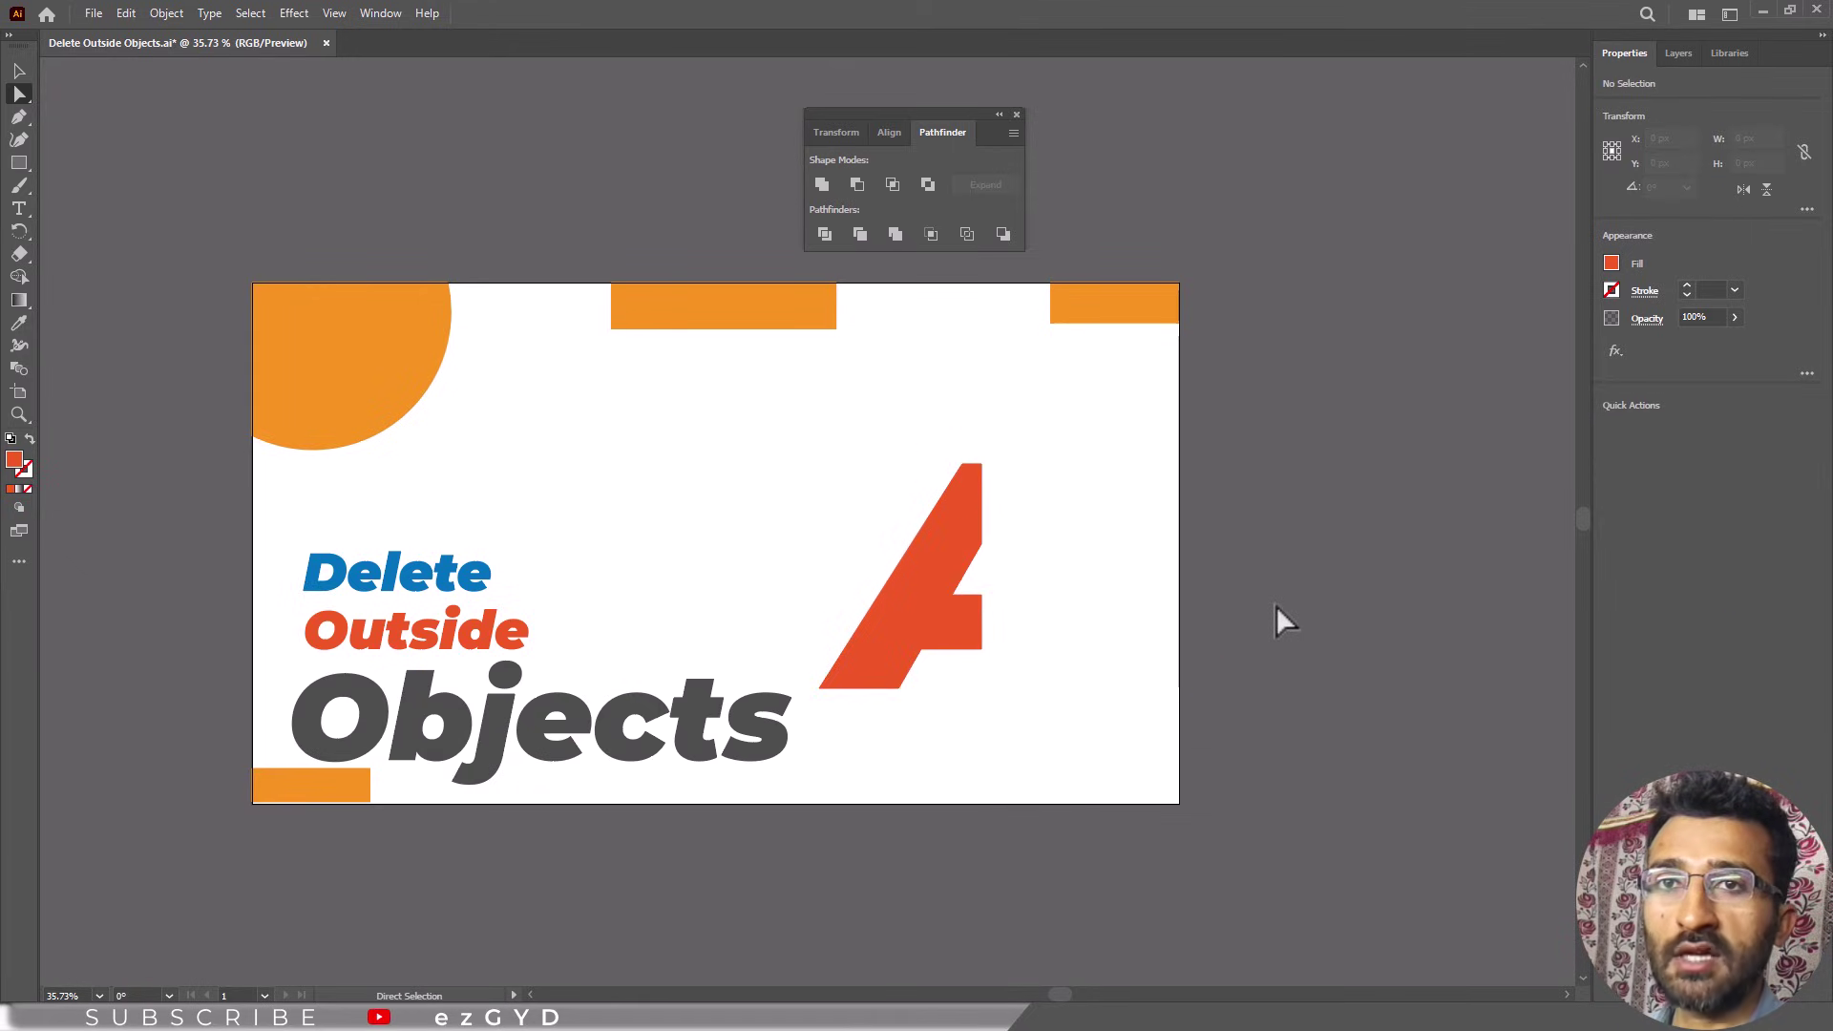
Drag the red A fragment back down-right so its trimmed edges sit flush with the corner.
left_click_drag(945, 602, 1132, 723)
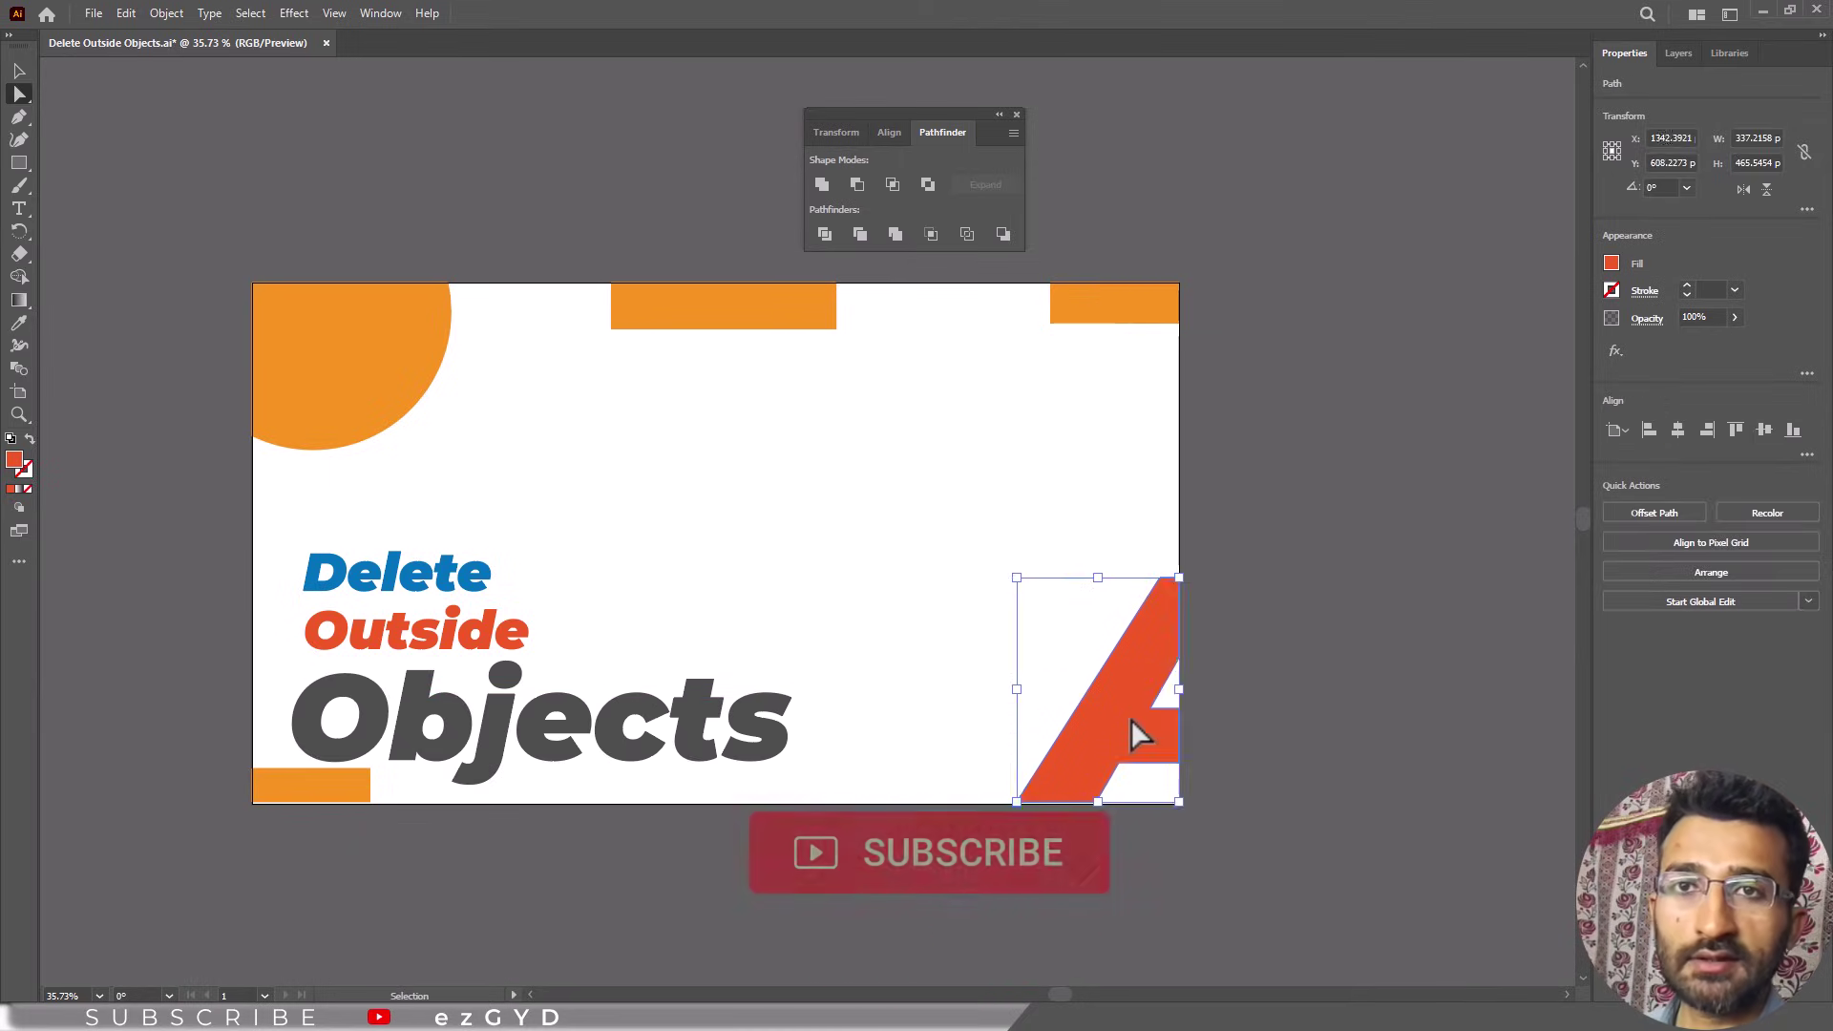